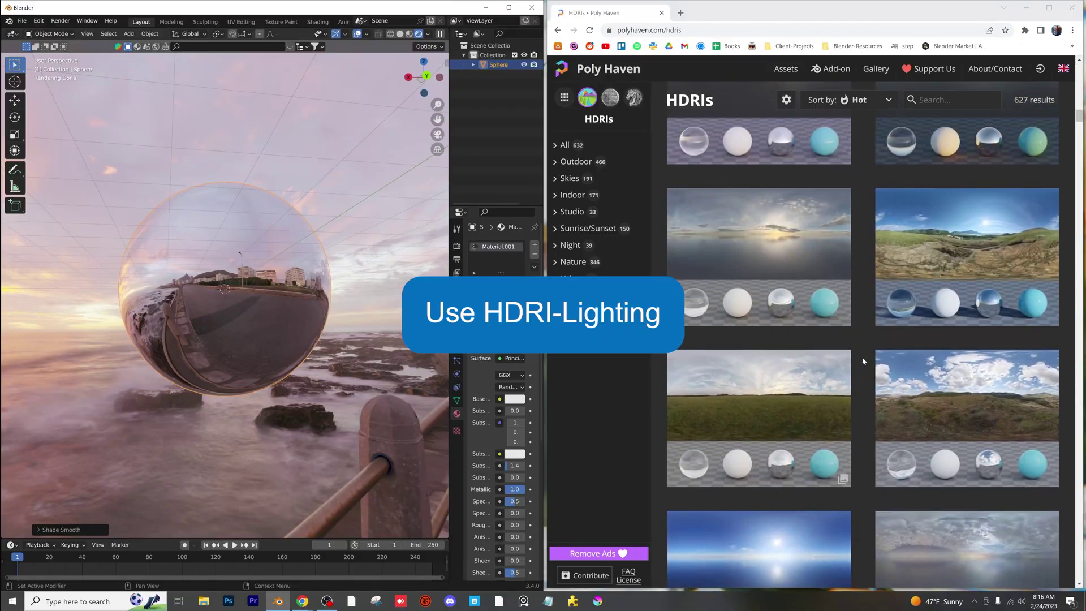
# Step: Browse the HDRI collection on Poly Haven and view the reflective sphere under the sunset HDRI lighting
pyautogui.scroll(-10, 863, 361)
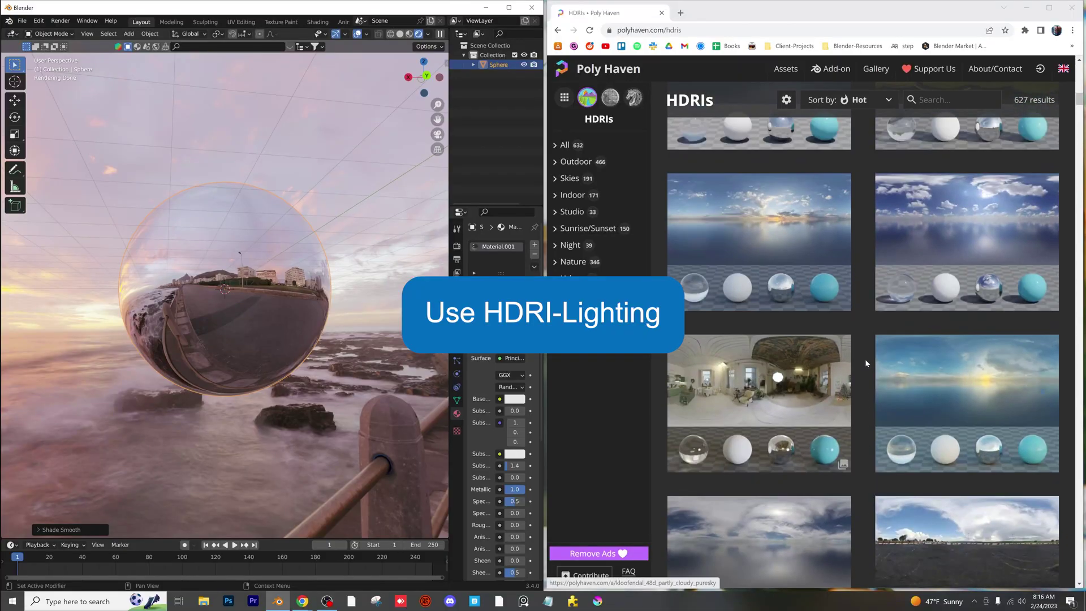
pyautogui.scroll(-10, 865, 362)
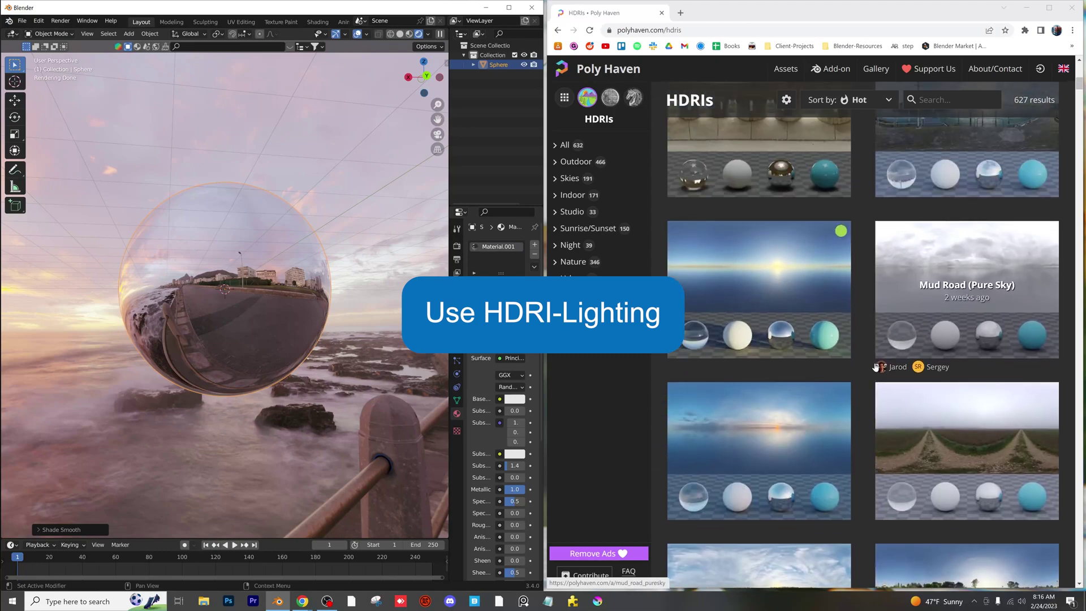
pyautogui.scroll(3, 916, 376)
pyautogui.moveTo(317, 294); pyautogui.dragTo(339, 315, button='middle')
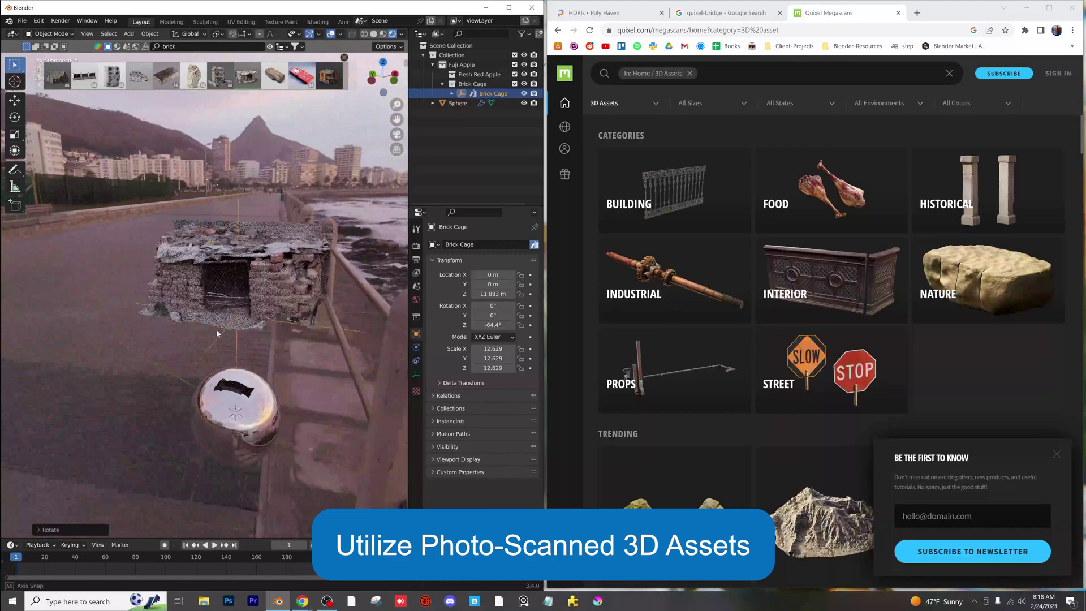
# Step: Inspect the brick cage asset from another side and browse the photo-scanned models on Poly Haven
pyautogui.moveTo(308, 331); pyautogui.dragTo(246, 340, button='middle')
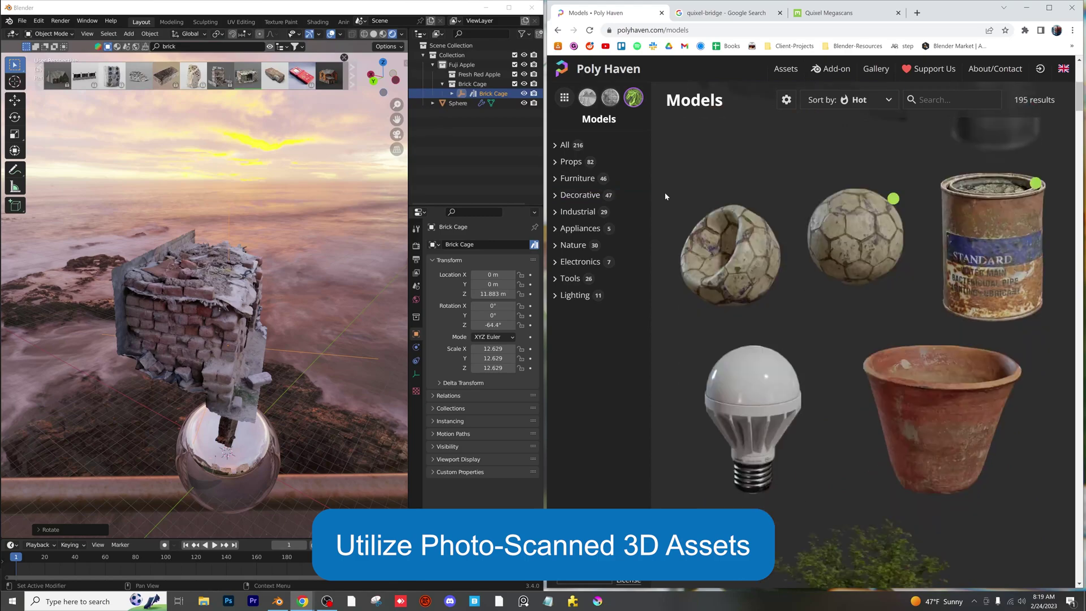
pyautogui.scroll(10, 665, 192)
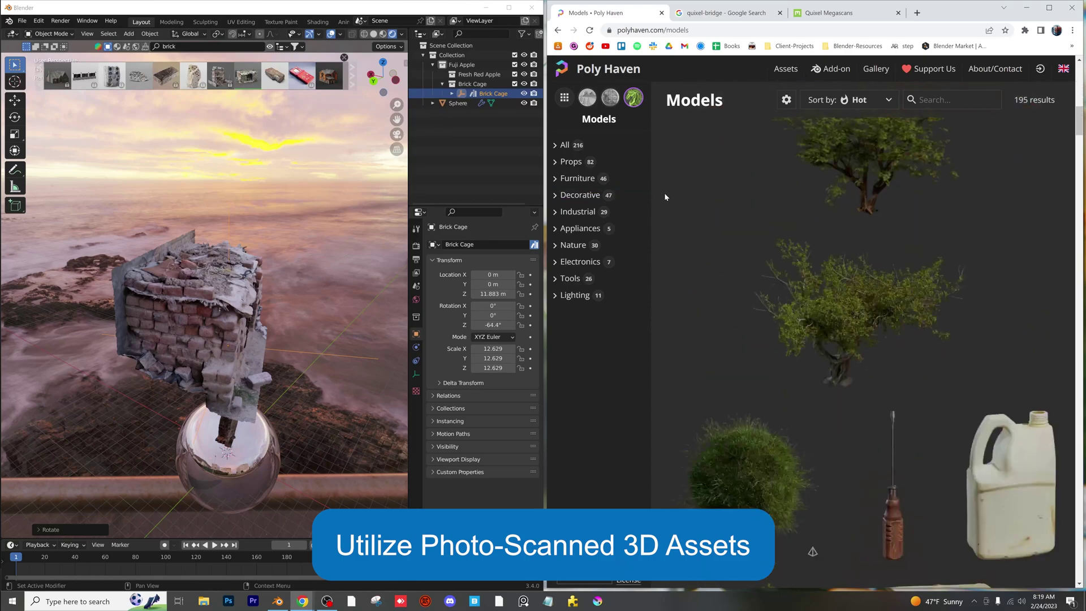
pyautogui.scroll(-5, 661, 197)
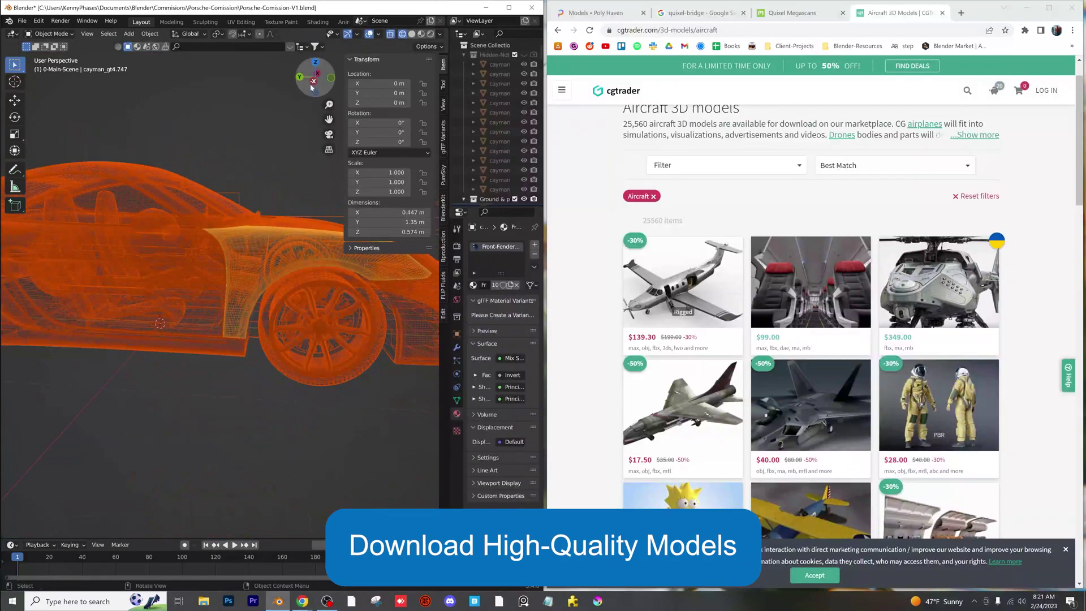
# Step: Inspect the car model's wireframe from the side, around the front wheel and fender, and from a front three-quarter angle
pyautogui.click(311, 83)
pyautogui.click(283, 331)
pyautogui.keyDown('shift'); pyautogui.moveTo(143, 162); pyautogui.dragTo(311, 147, button='middle'); pyautogui.keyUp('shift')
pyautogui.scroll(4, 272, 330)
pyautogui.click(153, 292)
pyautogui.moveTo(152, 292); pyautogui.dragTo(223, 231, button='middle')
pyautogui.click(201, 286)
pyautogui.scroll(-4, 222, 231)
pyautogui.press('KP_Decimal')
pyautogui.moveTo(191, 296); pyautogui.dragTo(246, 339, button='middle')
pyautogui.scroll(-3, 154, 353)
pyautogui.press('a')
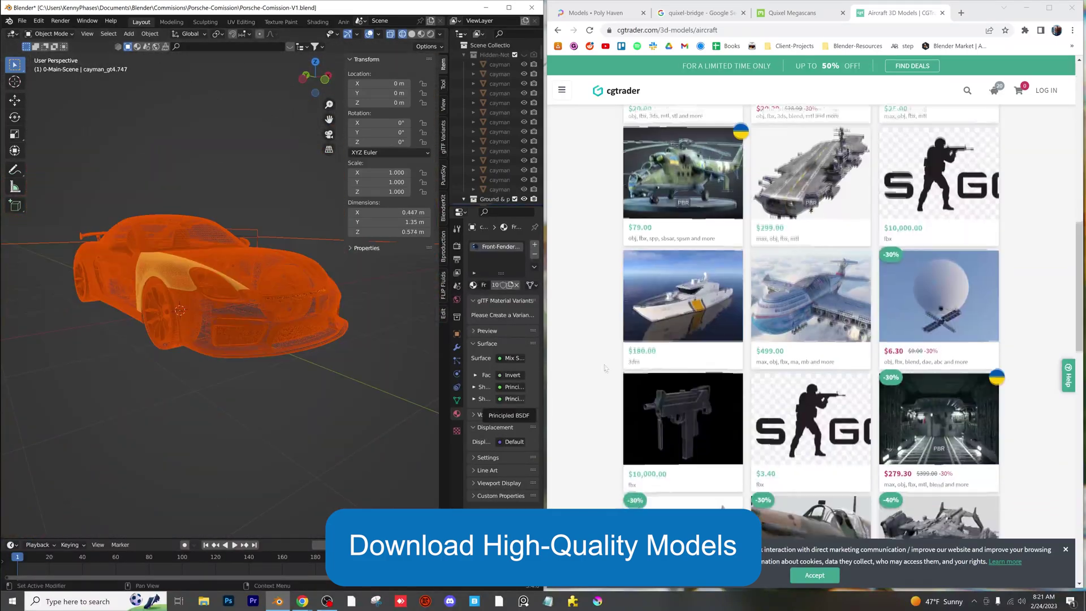
# Step: Browse the aircraft 3D models for sale on CGTrader
pyautogui.scroll(-4, 604, 364)
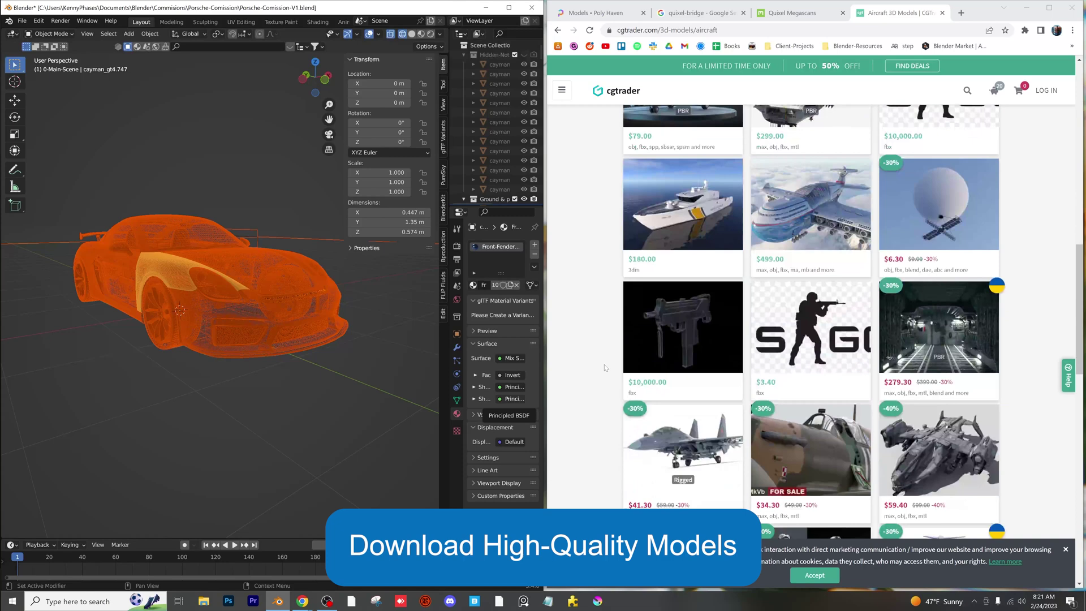
pyautogui.scroll(-5, 604, 364)
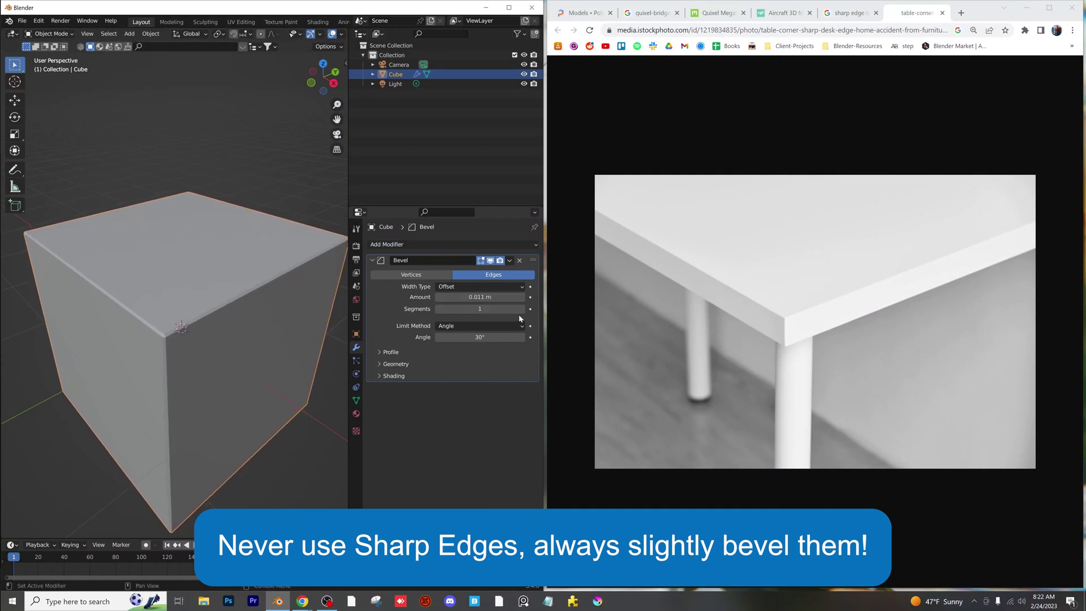
# Step: Set the cube's Bevel modifier to 3 segments and an amount of 0.004 m
pyautogui.scroll(5, 224, 356)
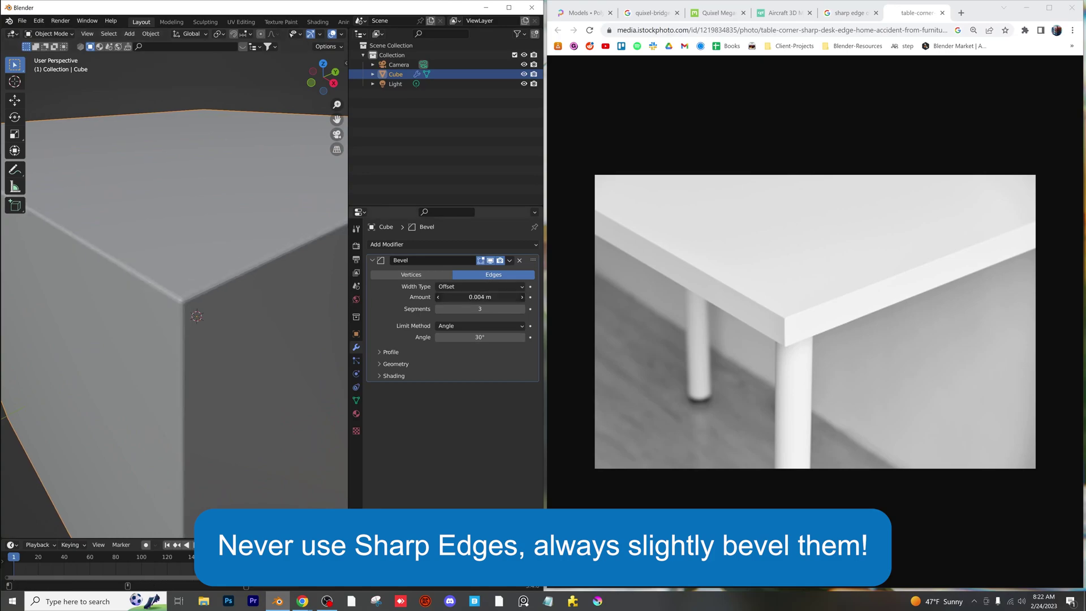
pyautogui.rightClick(108, 274)
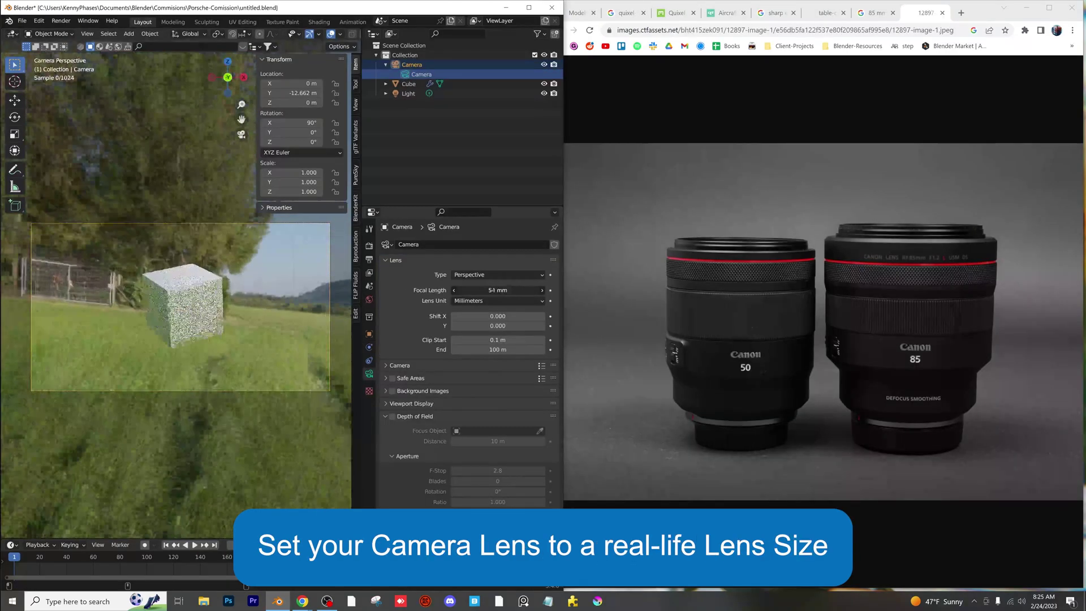
# Step: Set the camera's focal length to 85 mm to match a real-life lens
pyautogui.moveTo(489, 290); pyautogui.dragTo(470, 291)
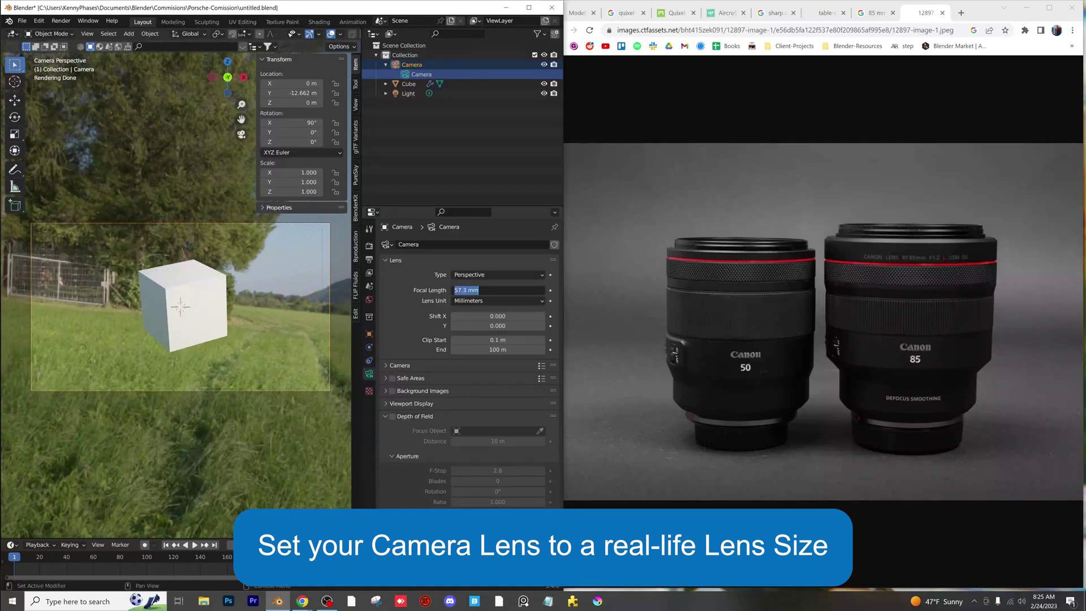
pyautogui.write('85')
pyautogui.press('Return')
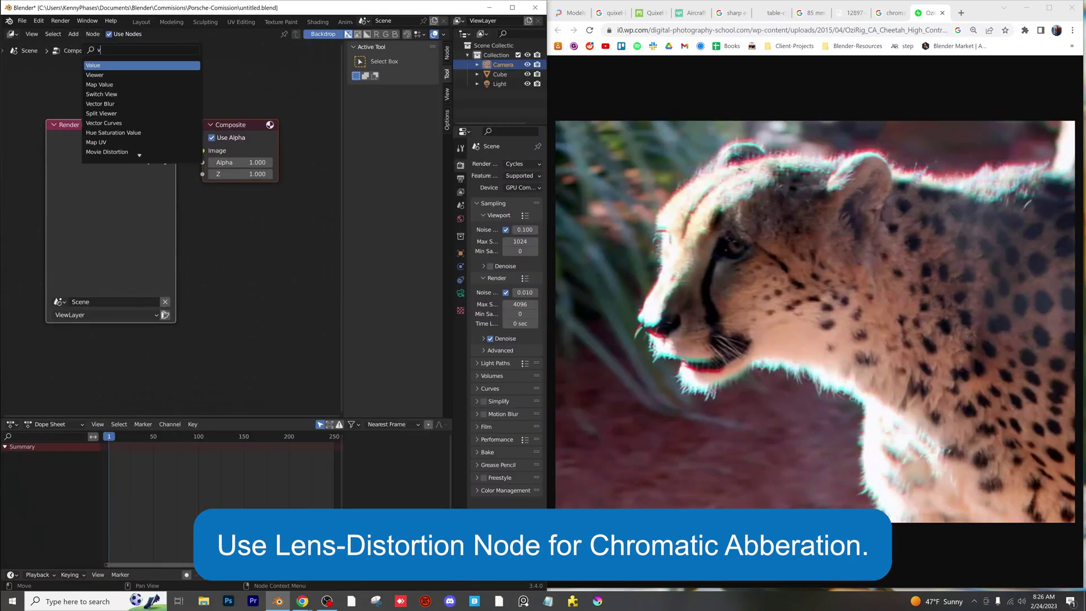
# Step: Add a Viewer node and insert a Lens Distortion node before Composite, feeding its image to both output nodes
pyautogui.click(94, 75)
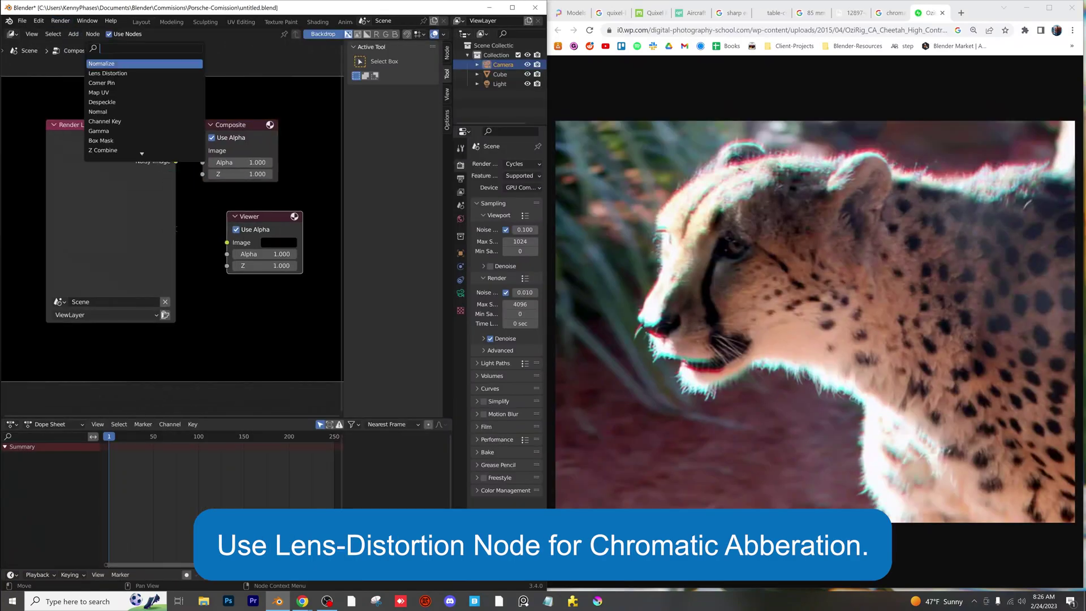
pyautogui.click(108, 73)
pyautogui.click(113, 201)
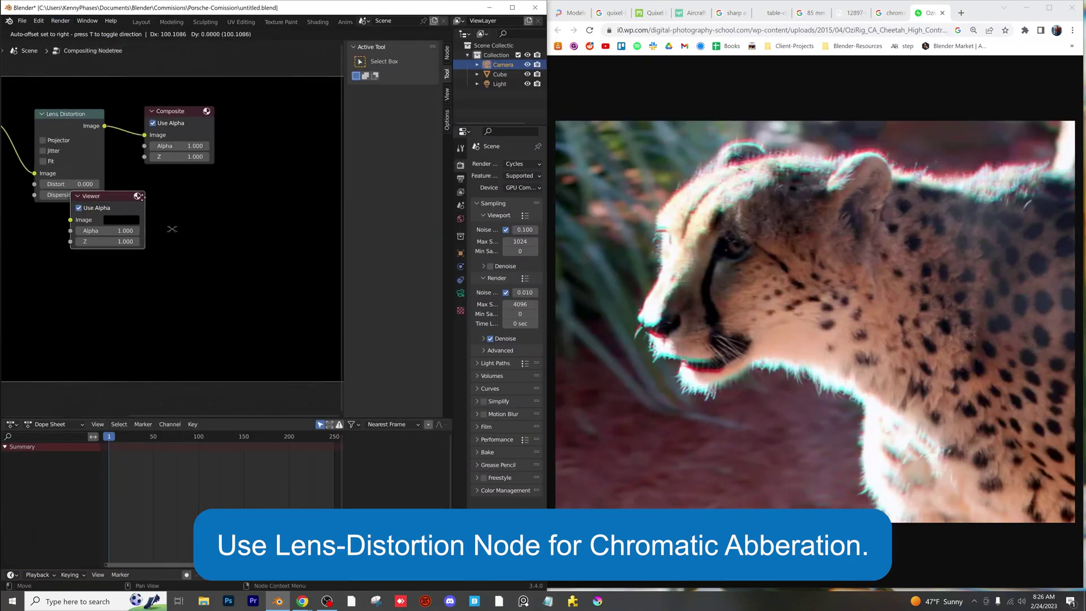
pyautogui.moveTo(162, 230); pyautogui.dragTo(160, 229)
pyautogui.moveTo(117, 218); pyautogui.dragTo(210, 236, button='middle')
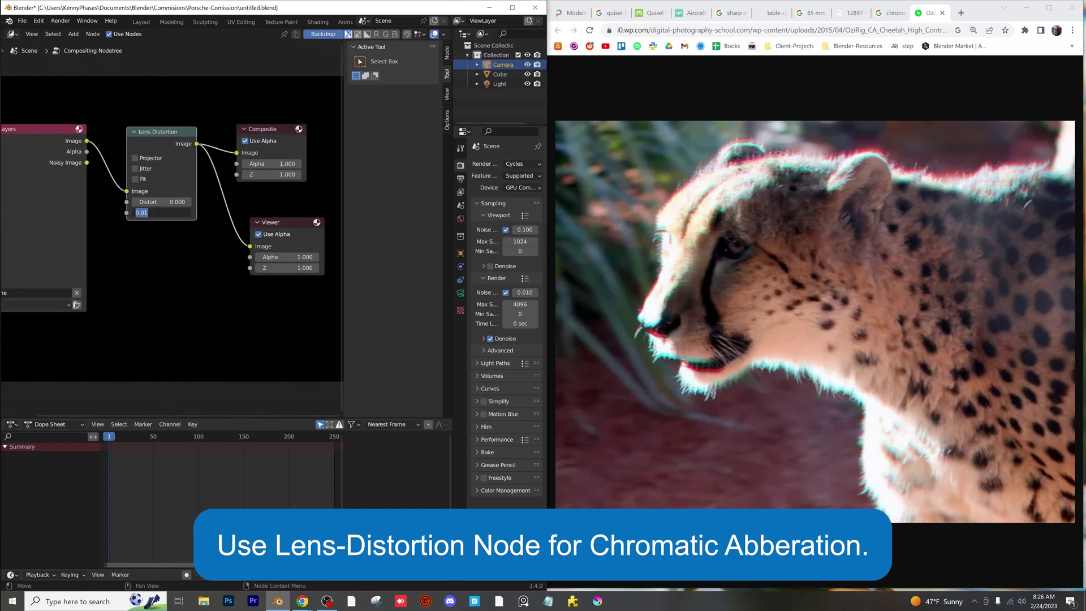
# Step: Set the Lens Distortion node's dispersion to 0.100 and render the scene to check the chromatic aberration
pyautogui.press('Return')
pyautogui.press('F12')
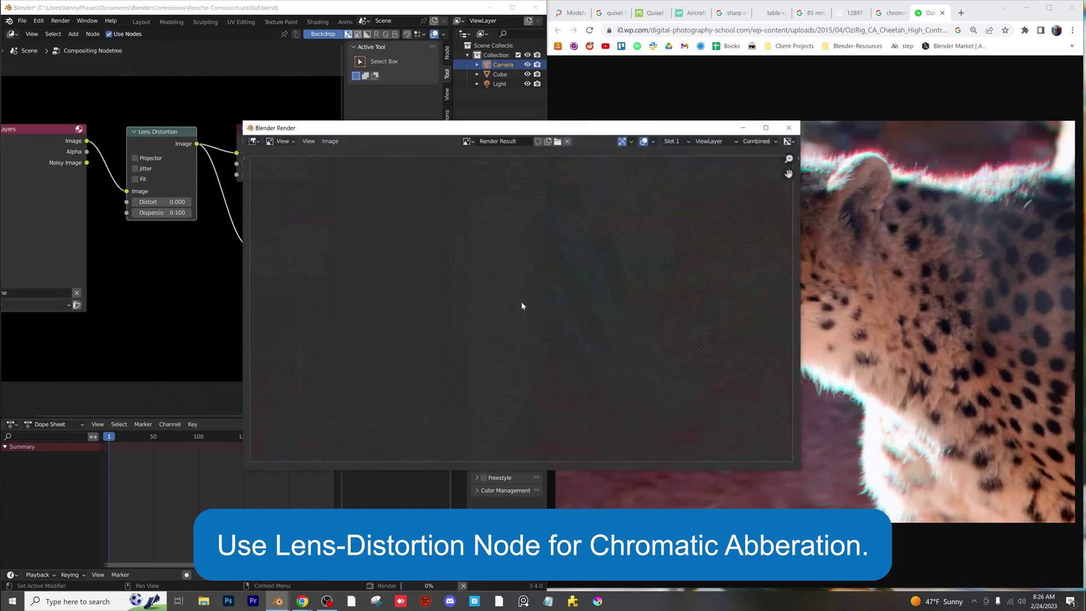
pyautogui.scroll(4, 346, 229)
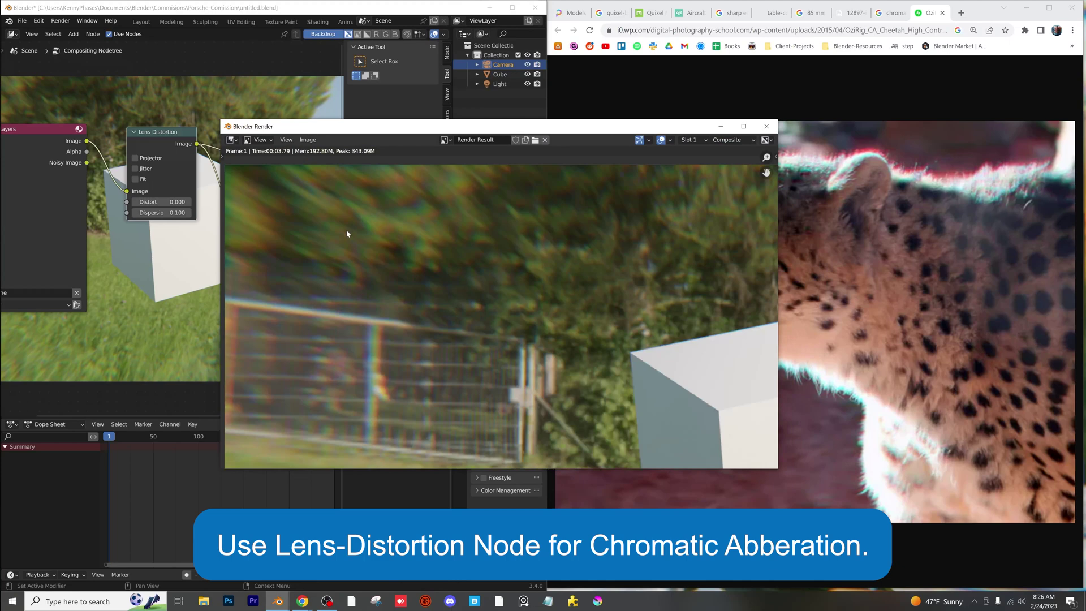
pyautogui.scroll(-4, 476, 274)
pyautogui.scroll(3, 552, 310)
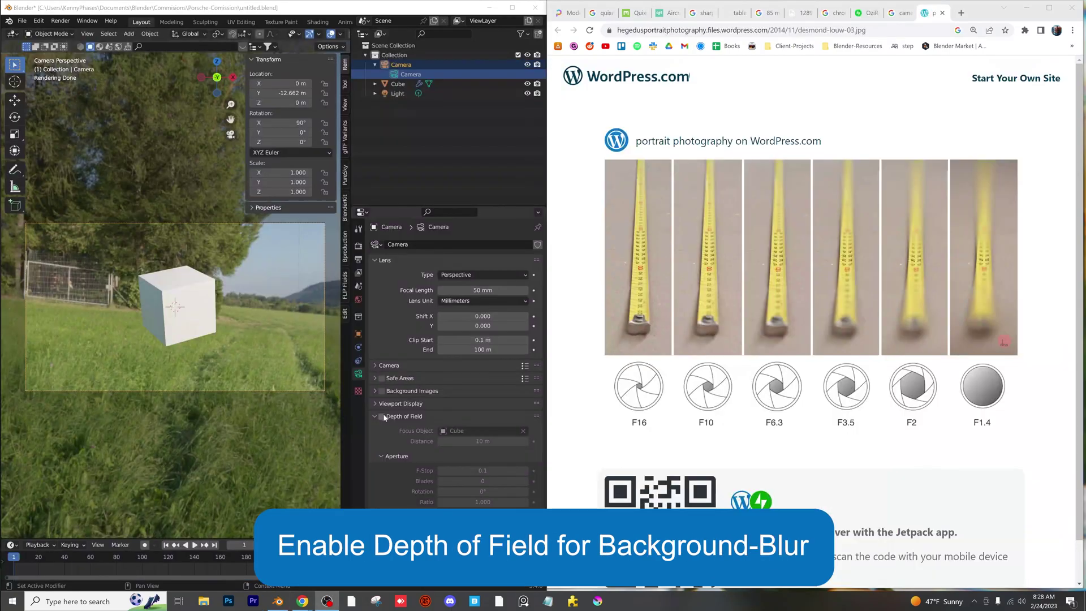
# Step: Enable the camera's depth of field, compare the view with it off and on, and lower the F-Stop to 0.0
pyautogui.click(382, 417)
pyautogui.scroll(4, 175, 355)
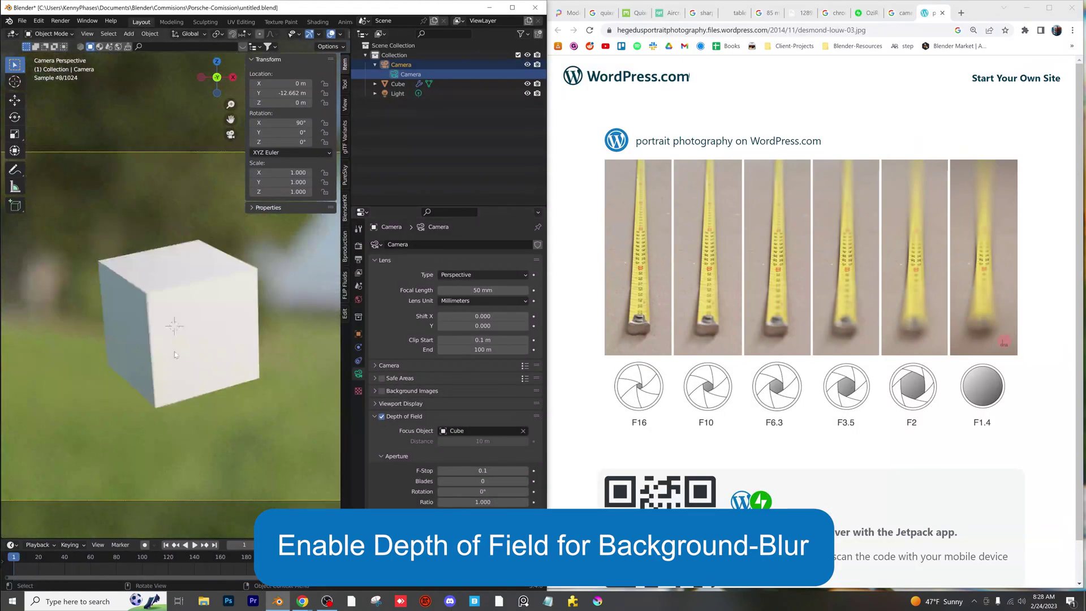
pyautogui.click(381, 416)
pyautogui.click(381, 416)
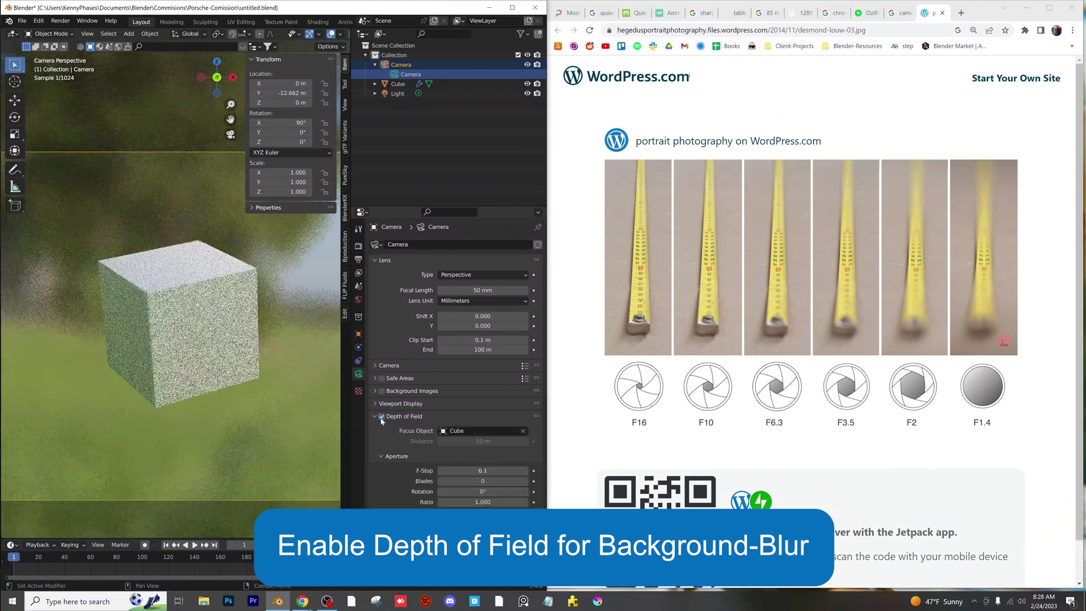
pyautogui.press('Return')
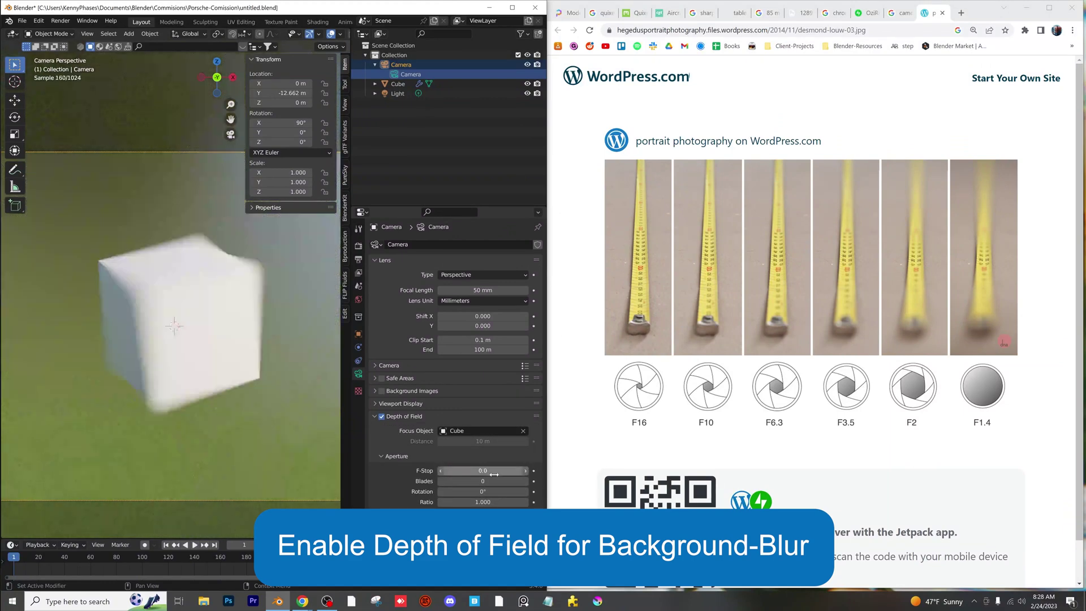
pyautogui.moveTo(485, 471)
pyautogui.mouseDown()
pyautogui.moveTo(475, 471)
pyautogui.moveTo(512, 470)
pyautogui.moveTo(469, 470)
pyautogui.mouseUp()
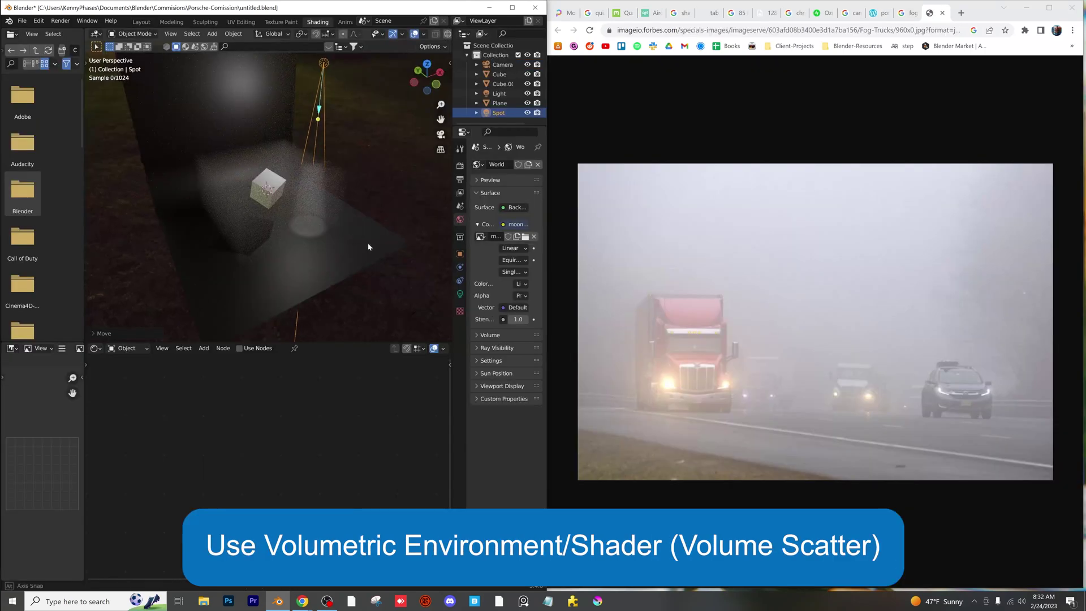
# Step: Move the spot light toward the cube and view its beam through the volumetric fog
pyautogui.press('g')
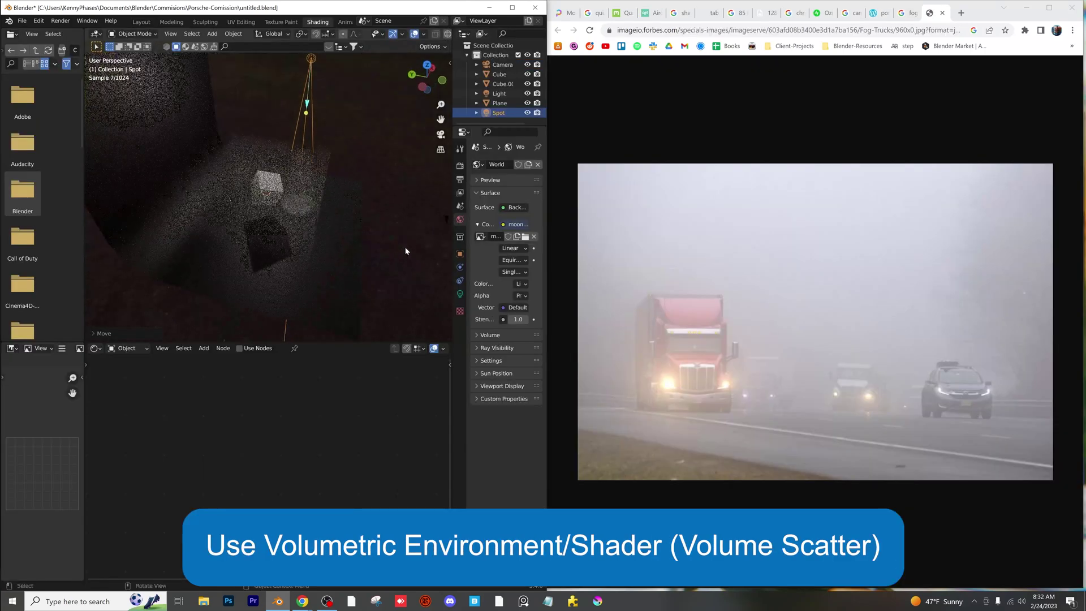
pyautogui.click(338, 198)
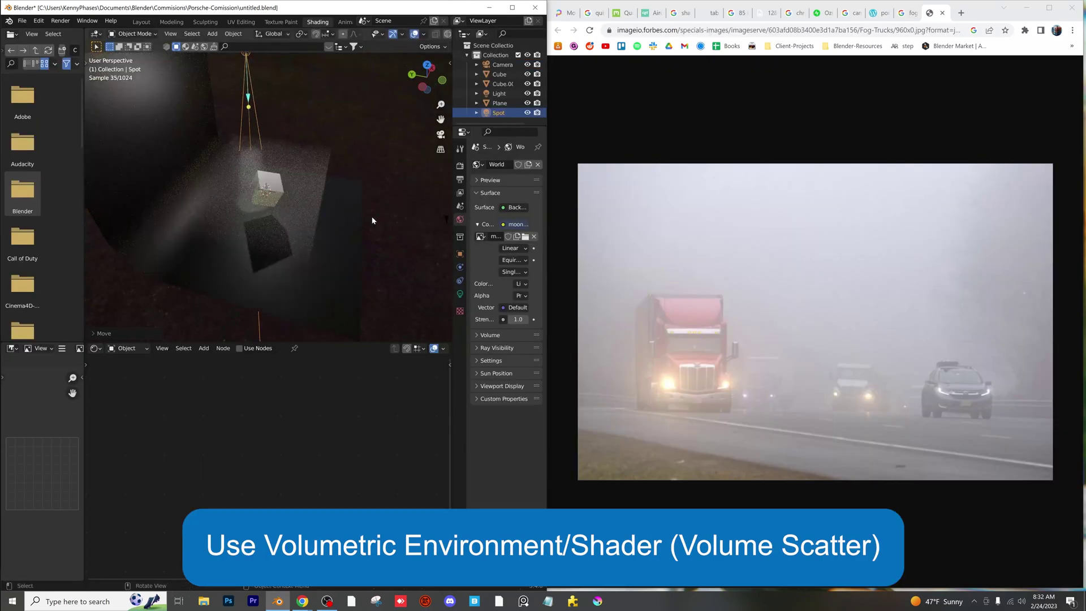
pyautogui.moveTo(391, 253); pyautogui.dragTo(338, 229, button='middle')
pyautogui.scroll(5, 338, 229)
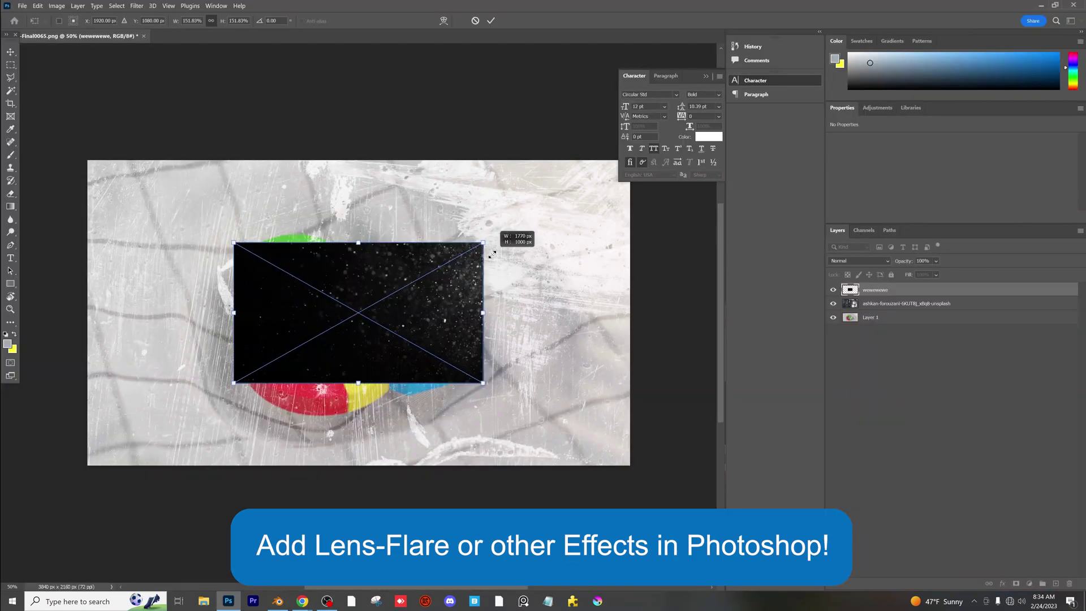
# Step: In Photoshop, scale the placed dust-particle overlay to cover the whole canvas and set its blend mode to Screen
pyautogui.moveTo(504, 240); pyautogui.dragTo(670, 211)
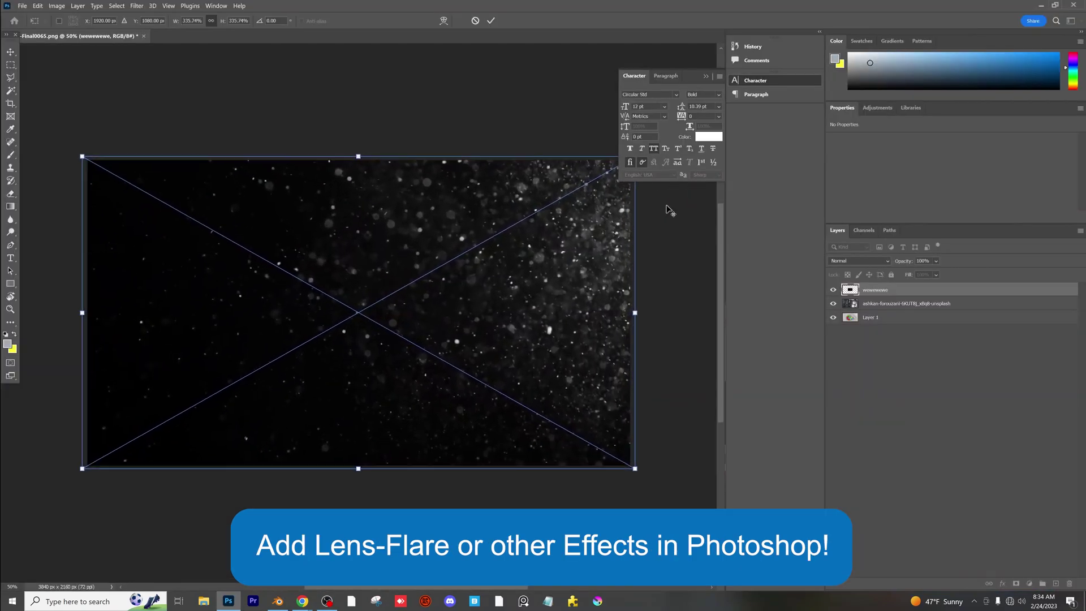
pyautogui.click(858, 260)
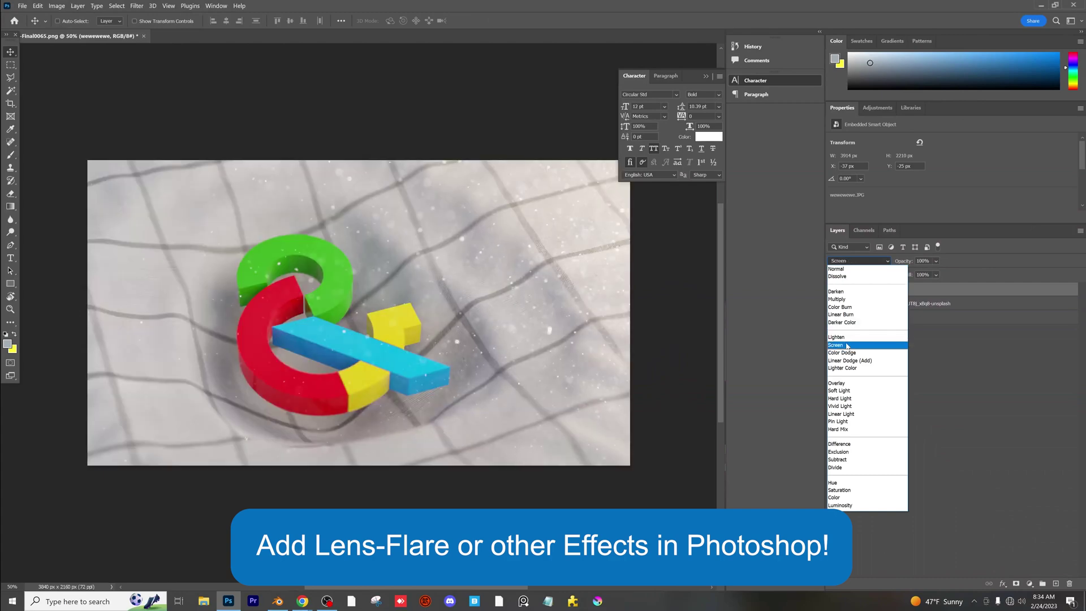
pyautogui.click(846, 341)
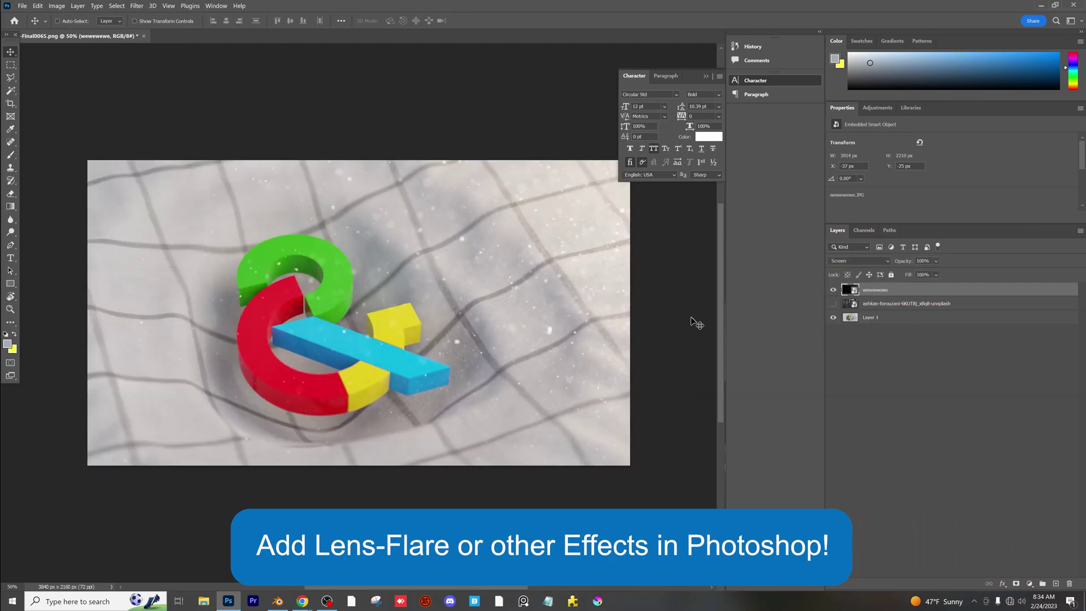
pyautogui.keyDown('alt'); pyautogui.scroll(5, 549, 259); pyautogui.keyUp('alt')
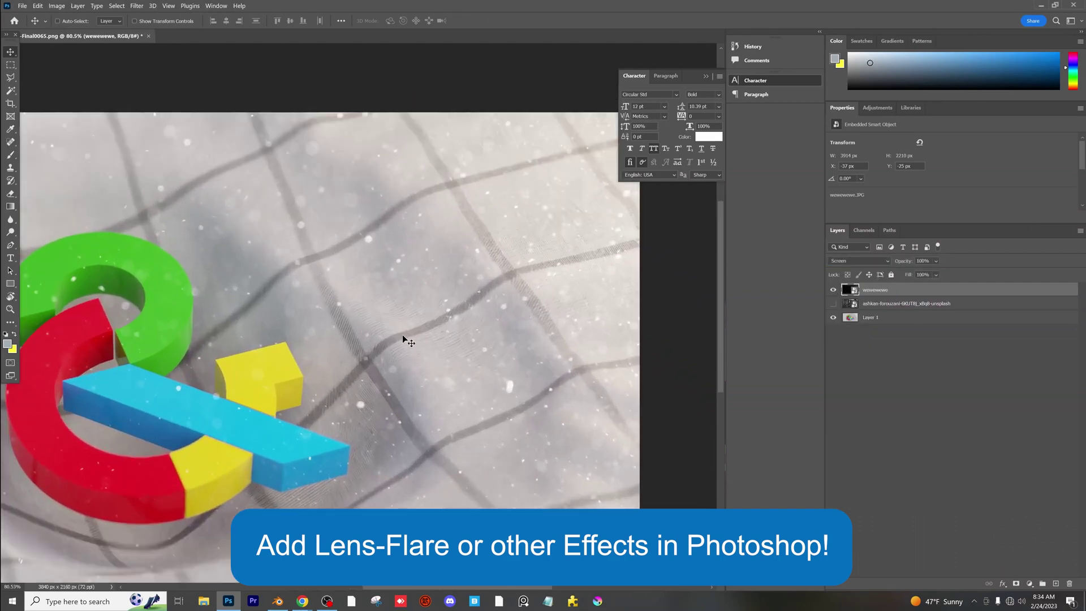
pyautogui.keyDown('alt'); pyautogui.scroll(-5, 404, 338); pyautogui.keyUp('alt')
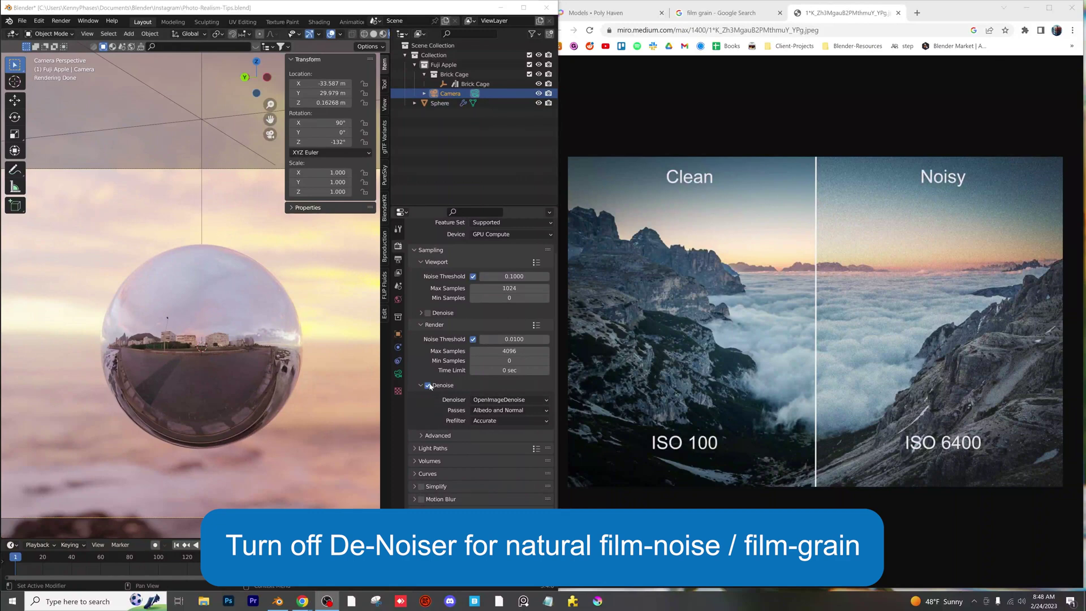
# Step: In Blender, turn off Denoise for the final render in the Cycles sampling settings
pyautogui.click(420, 385)
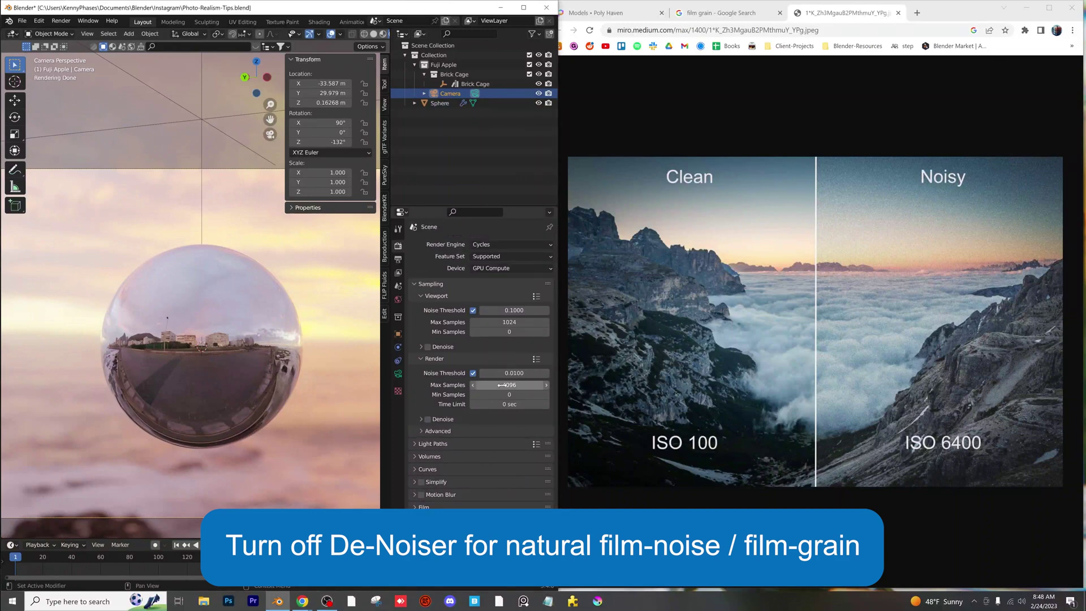
pyautogui.scroll(2, 247, 344)
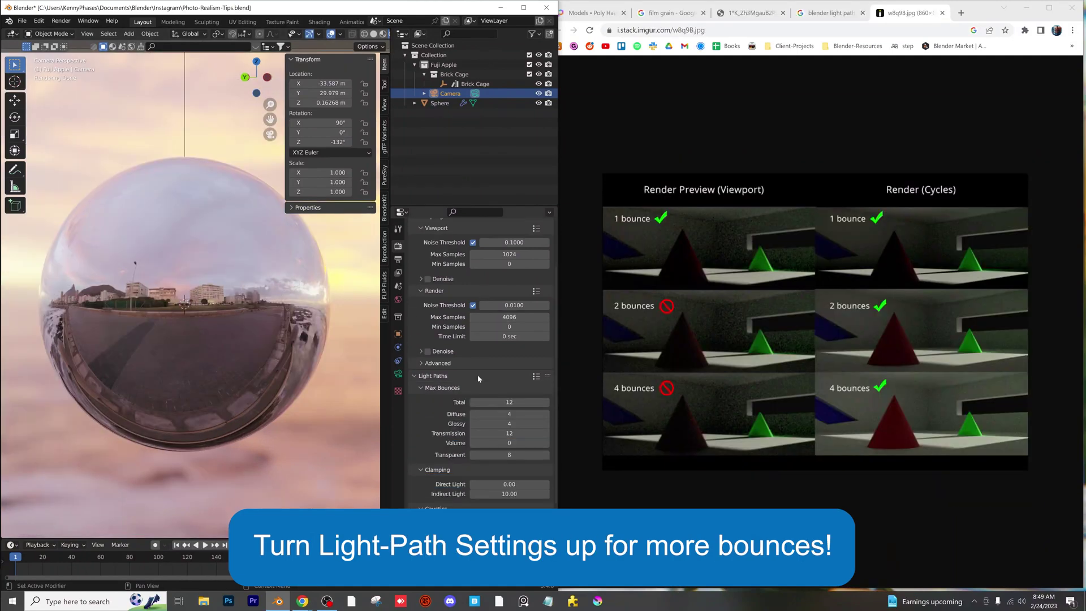
# Step: Raise the maximum light bounces in the render's Light Paths settings
pyautogui.scroll(-5, 510, 303)
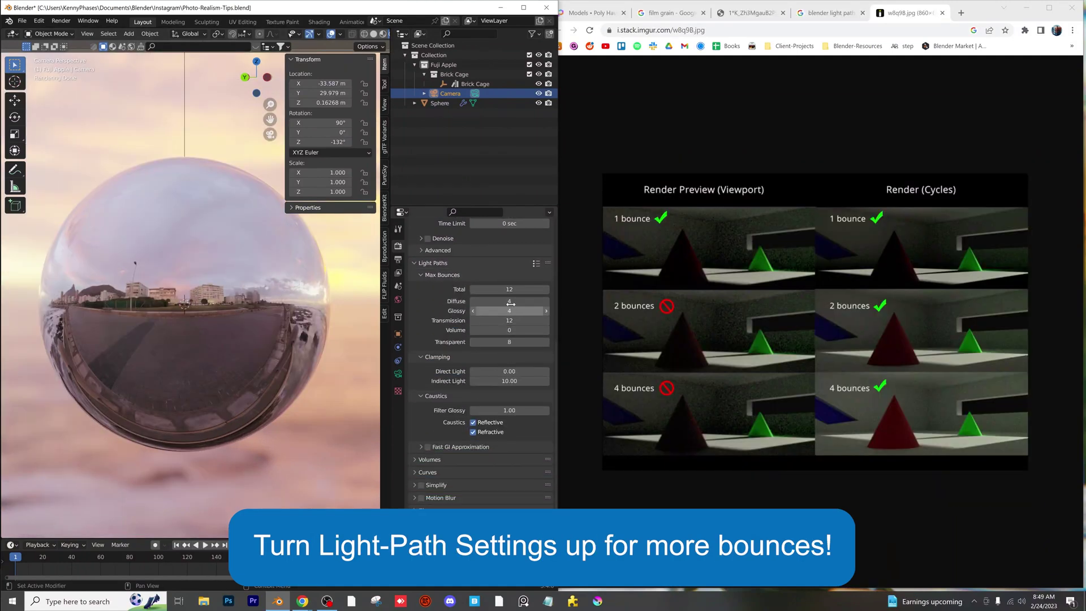
pyautogui.press('Tab')
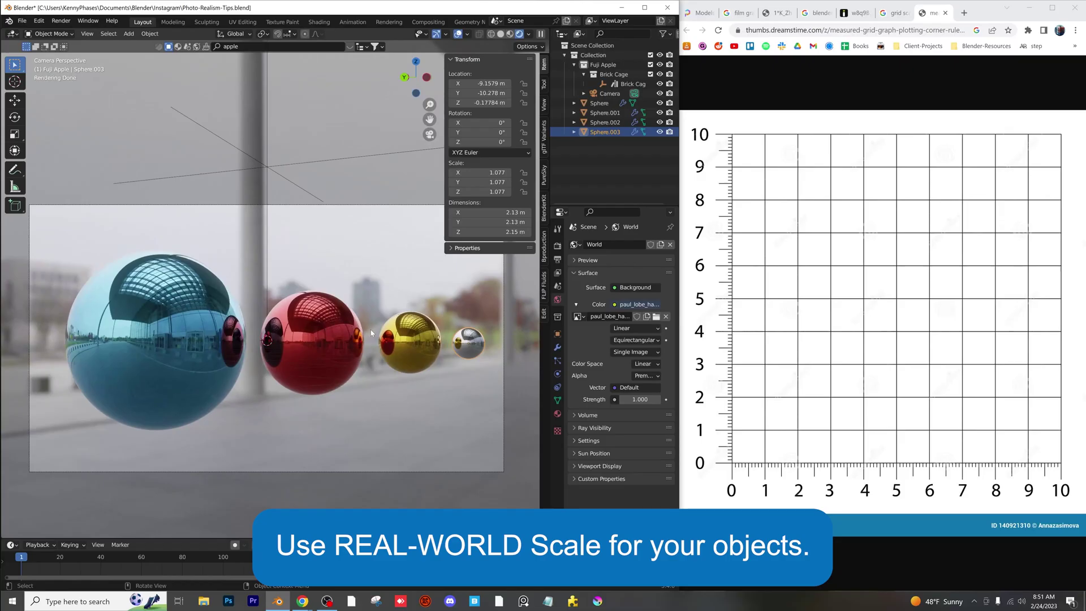
# Step: Inspect the row of metallic spheres up close to compare their relative sizes in the rendered camera view
pyautogui.scroll(5, 371, 328)
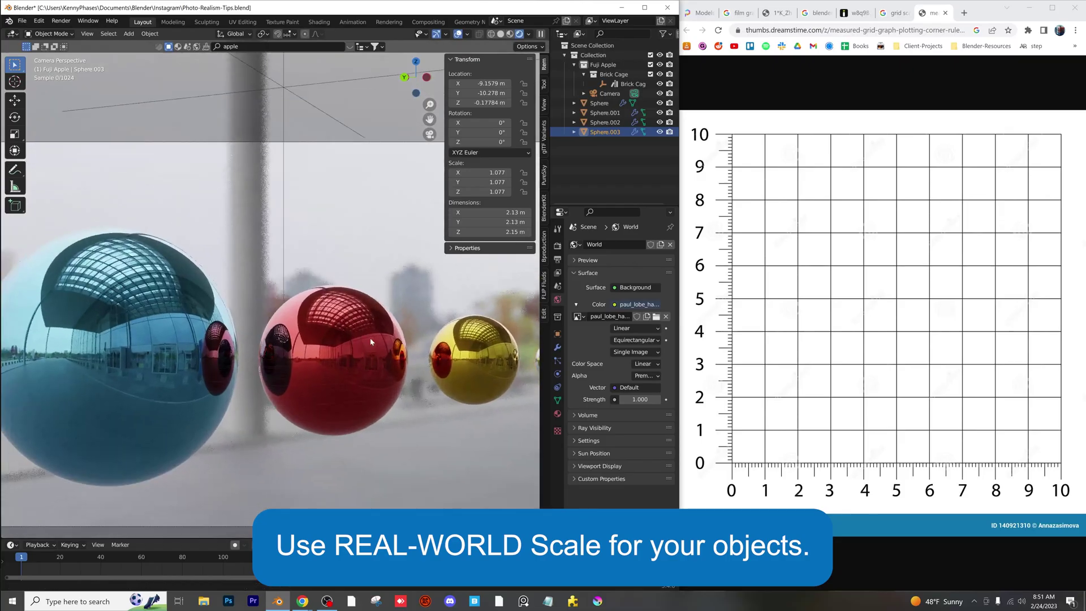
pyautogui.keyDown('shift'); pyautogui.moveTo(395, 327); pyautogui.dragTo(364, 328, button='middle'); pyautogui.keyUp('shift')
pyautogui.click(364, 328)
pyautogui.click(481, 172)
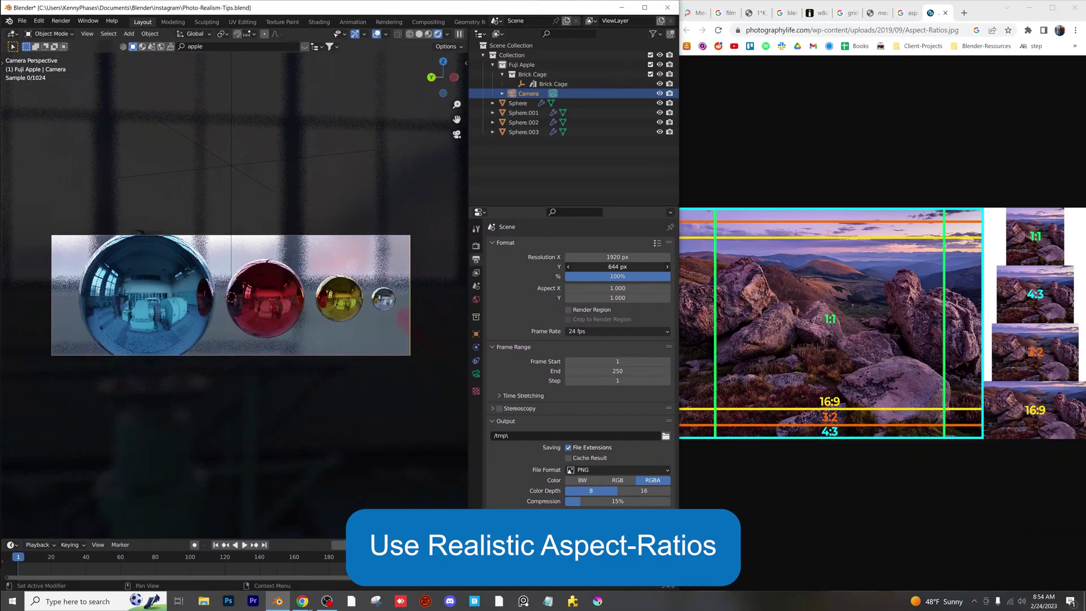
# Step: Adjust the render's vertical resolution to change the aspect ratio, and open the resolution percentage for editing
pyautogui.moveTo(618, 267); pyautogui.dragTo(654, 266)
pyautogui.click(660, 244)
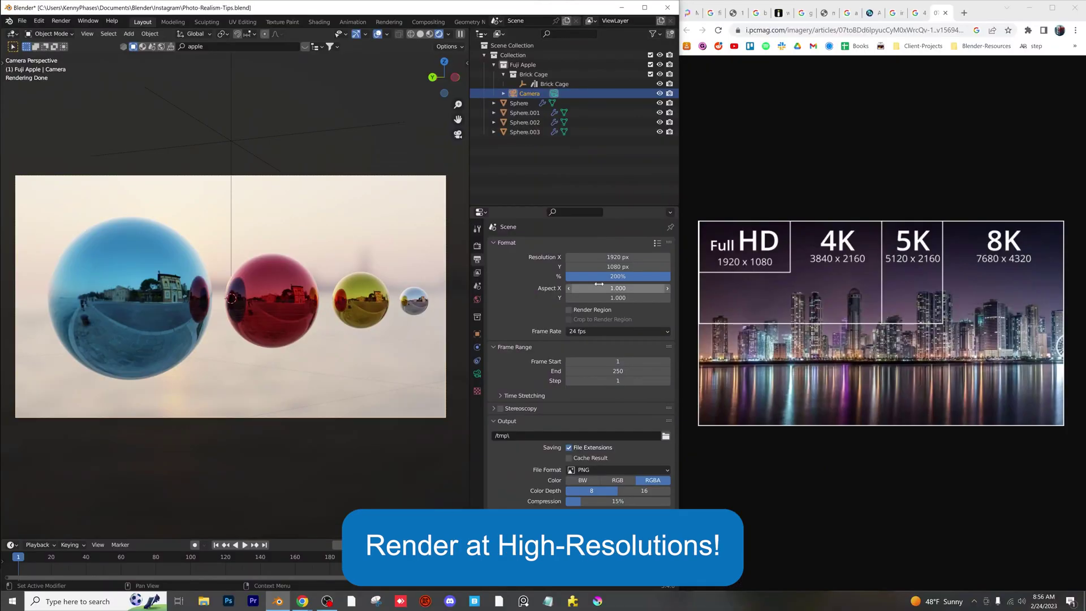
pyautogui.keyDown('shift'); pyautogui.moveTo(64, 257); pyautogui.dragTo(320, 285, button='middle'); pyautogui.keyUp('shift')
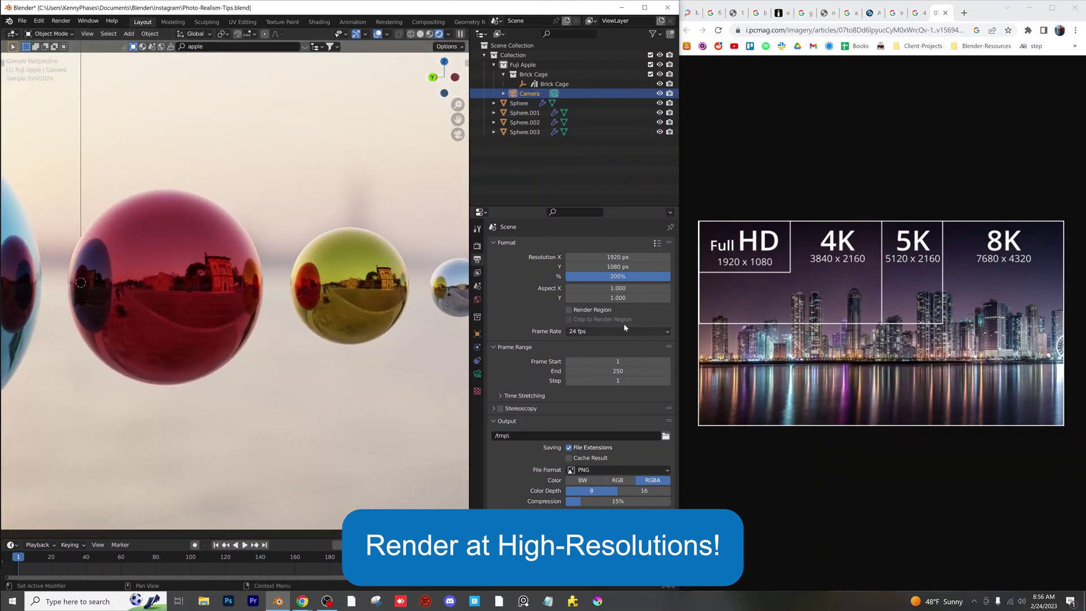
pyautogui.click(617, 277)
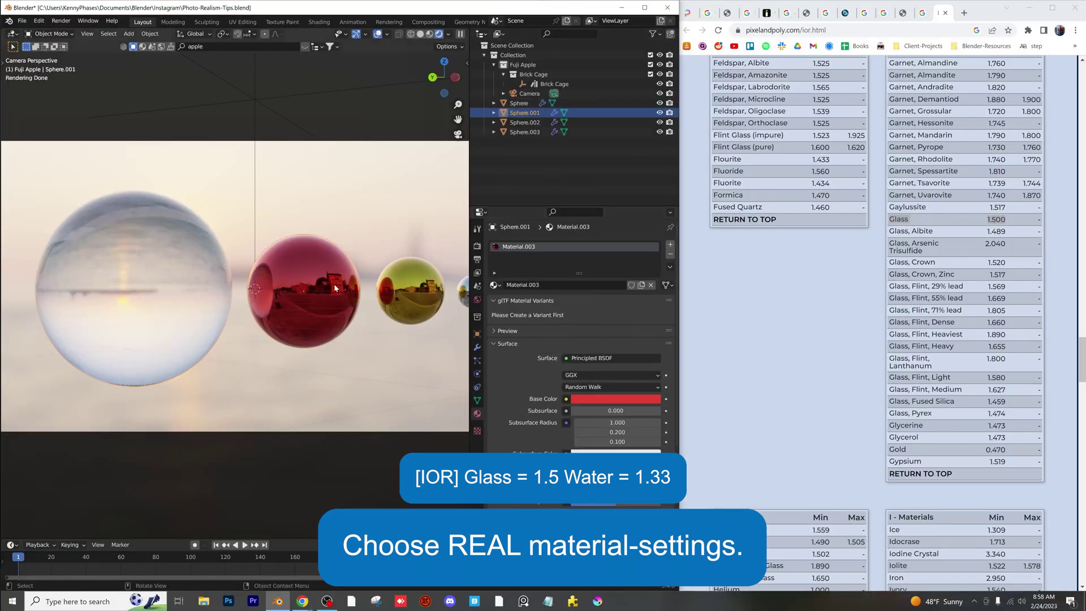
# Step: Change the red sphere's surface shader to Glass BSDF and set its IOR to 1.330
pyautogui.click(591, 358)
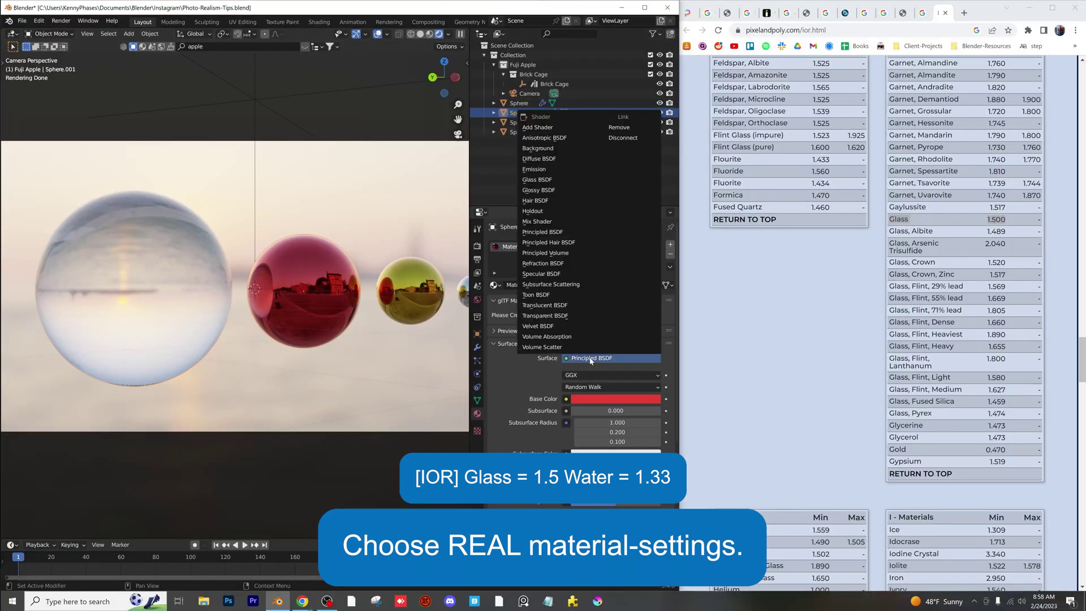
pyautogui.click(546, 180)
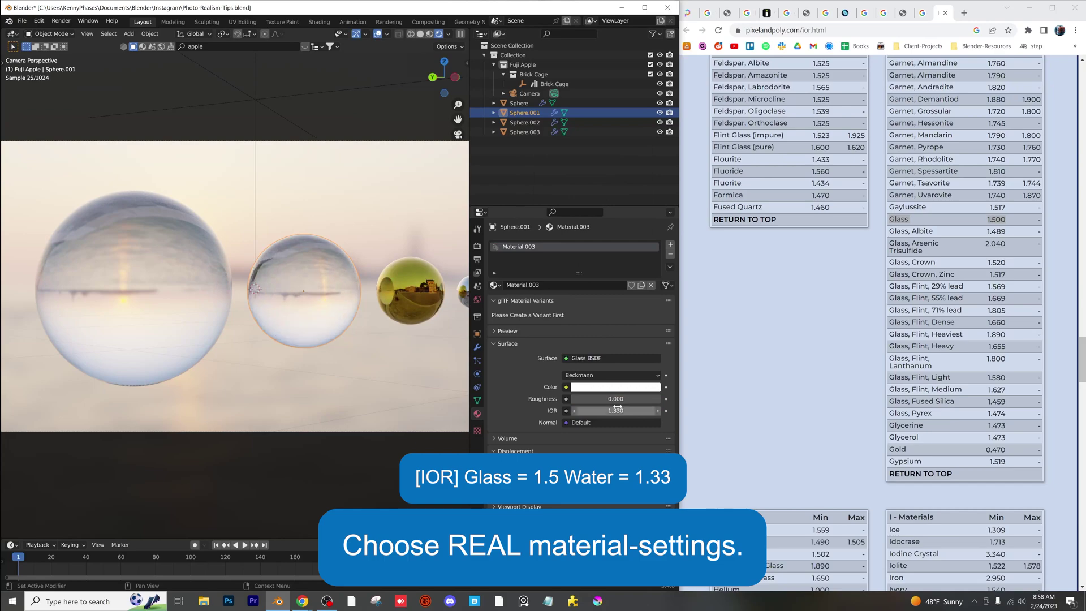
pyautogui.moveTo(611, 276); pyautogui.dragTo(589, 281)
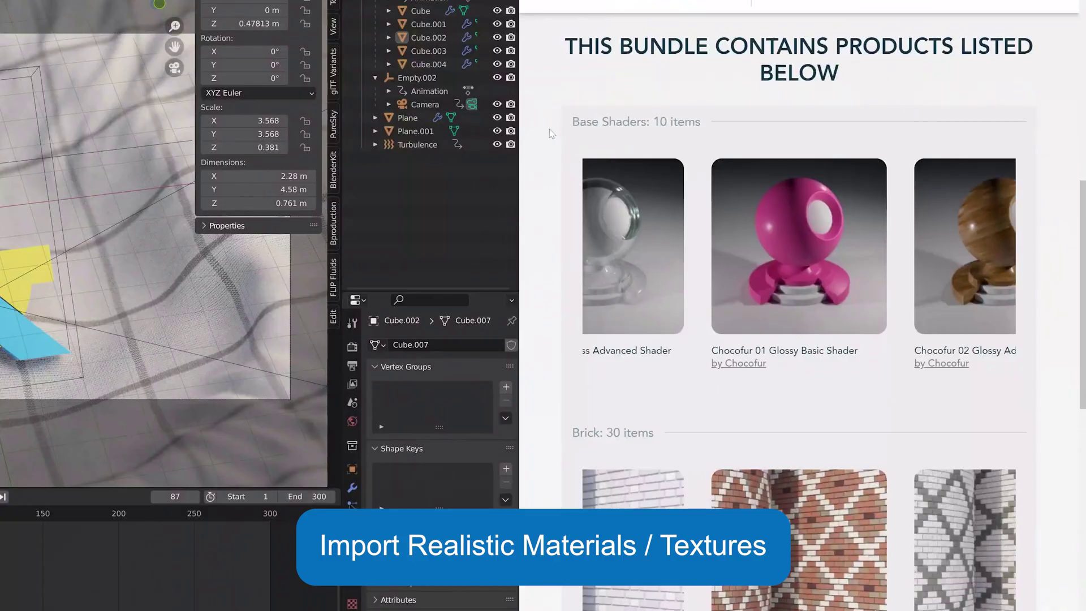
# Step: Browse the Chocofur material bundle and inspect the woven cloth texture beneath the coloured logo up close
pyautogui.scroll(-15, 548, 134)
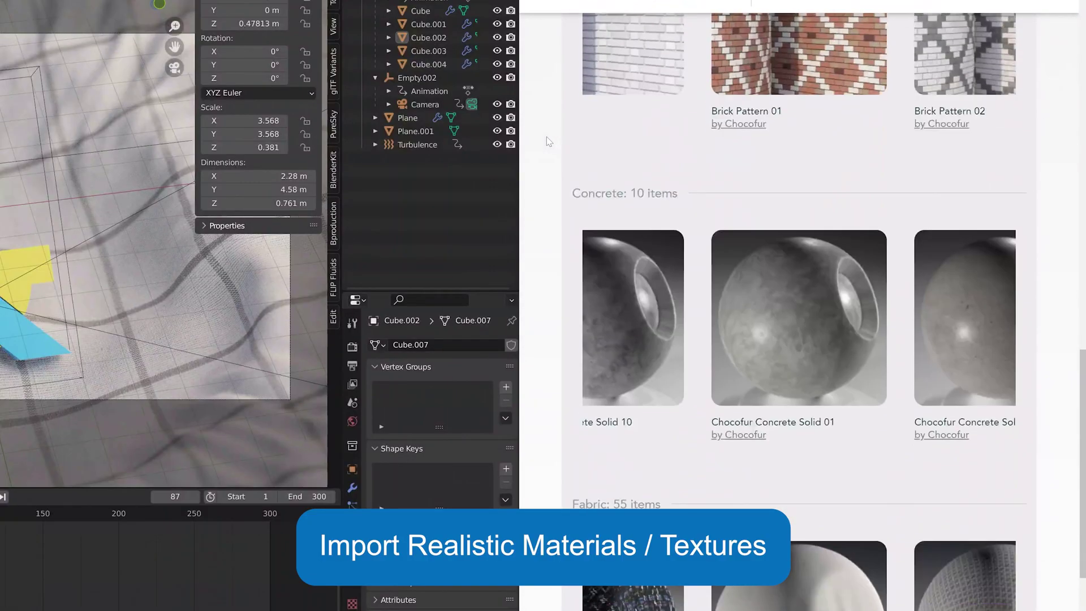
pyautogui.scroll(-2, 548, 141)
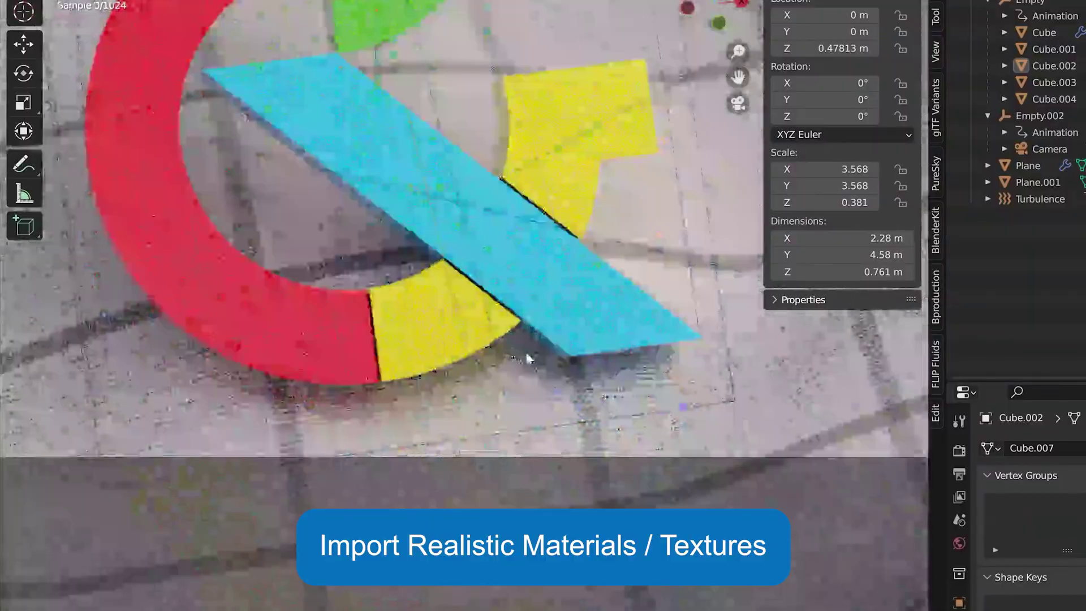
pyautogui.scroll(4, 529, 427)
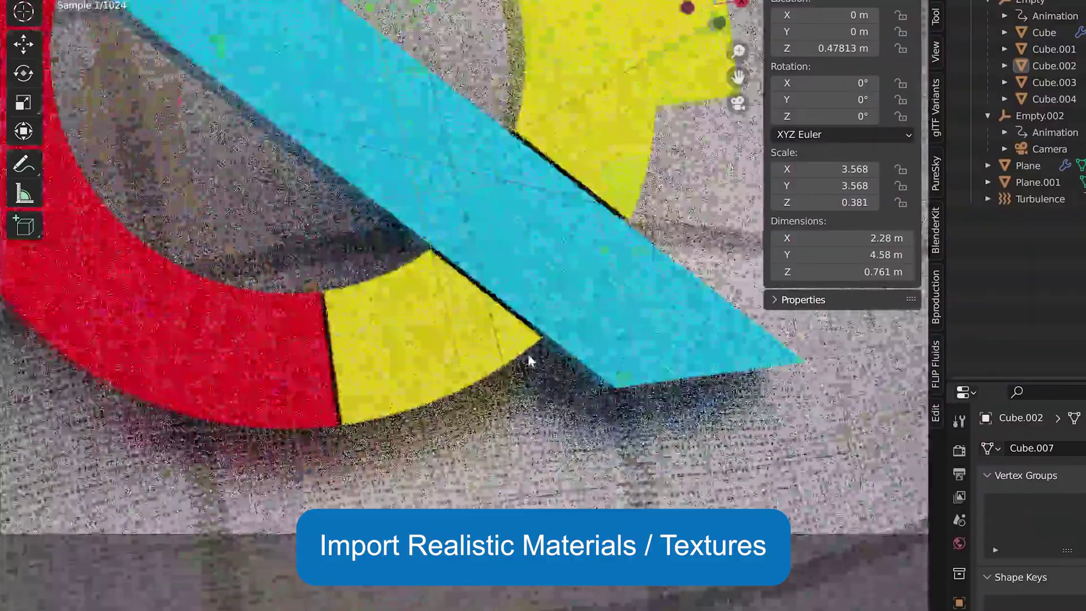
pyautogui.keyDown('shift'); pyautogui.moveTo(569, 351); pyautogui.dragTo(466, 325, button='middle'); pyautogui.keyUp('shift')
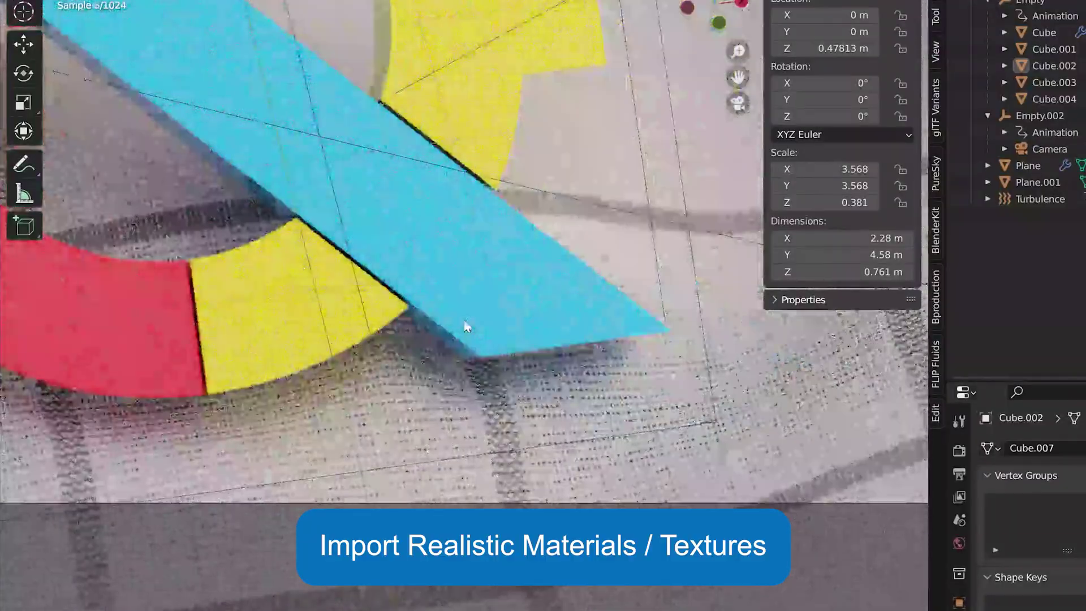
pyautogui.scroll(1, 621, 398)
pyautogui.scroll(-3, 453, 383)
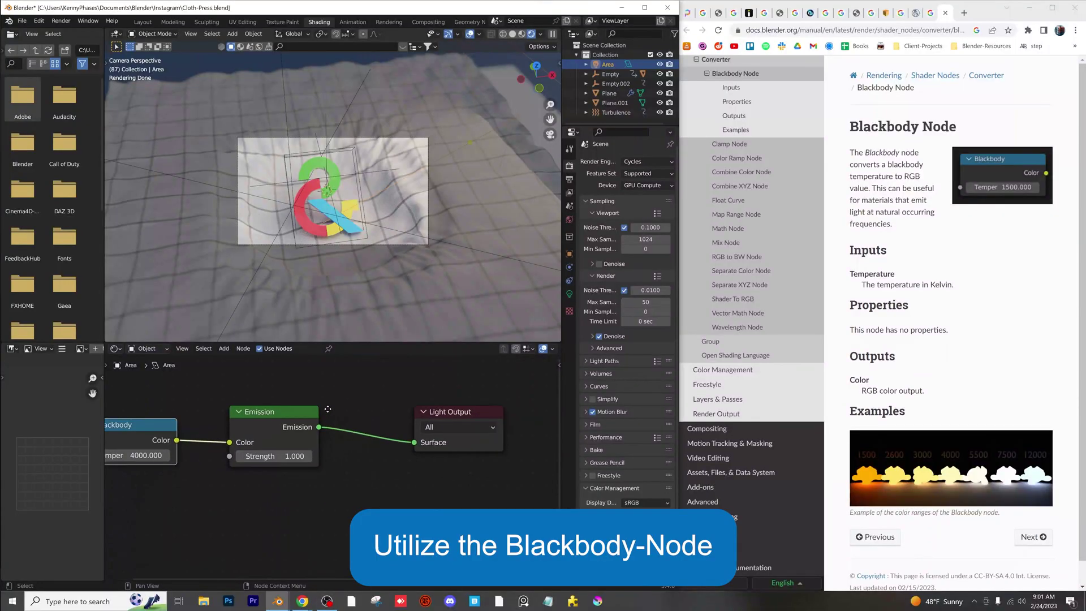
# Step: Examine the area light's Blackbody and Emission node chain and its lighting on the cloth scene
pyautogui.moveTo(328, 409); pyautogui.dragTo(377, 407, button='middle')
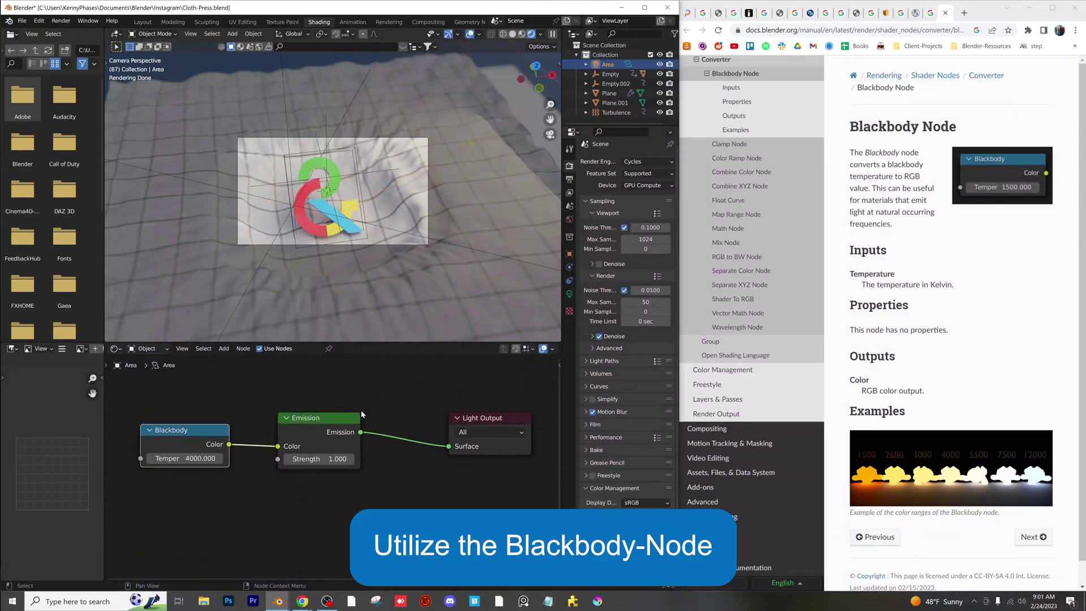
pyautogui.moveTo(369, 254); pyautogui.dragTo(426, 192, button='middle')
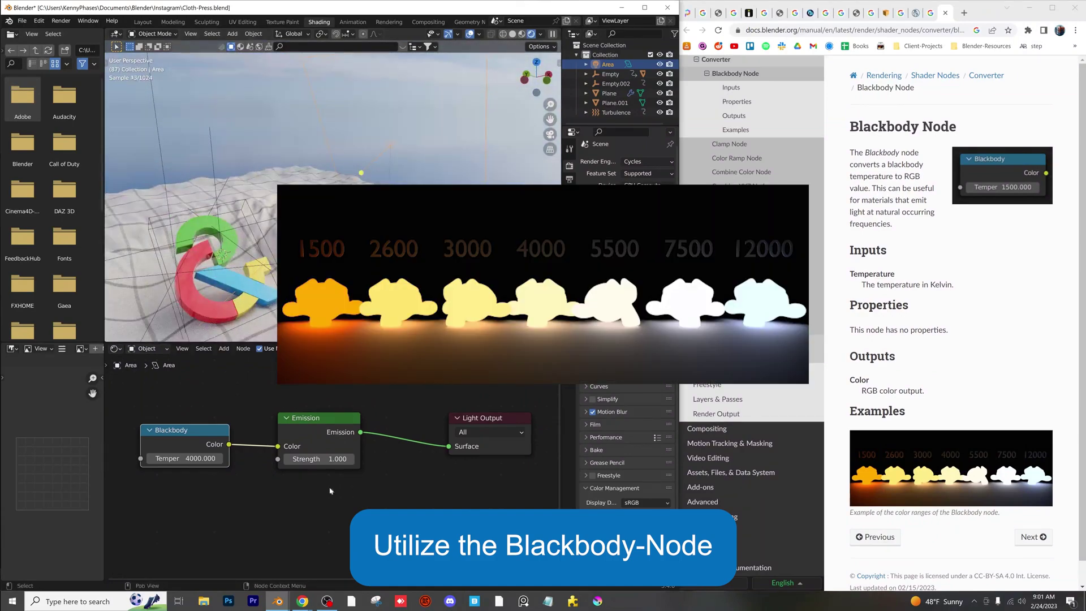
pyautogui.moveTo(188, 450); pyautogui.dragTo(414, 466, button='middle')
pyautogui.scroll(4, 413, 465)
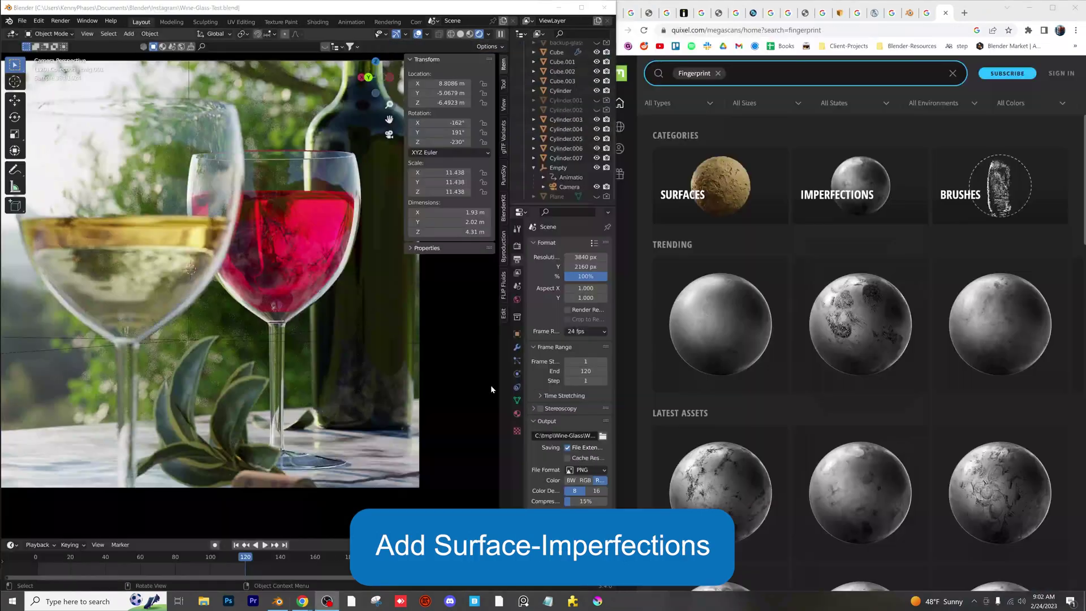
# Step: Browse the fingerprint surface imperfections on Quixel Megascans and open the Fingerprint brush asset
pyautogui.scroll(-5, 915, 407)
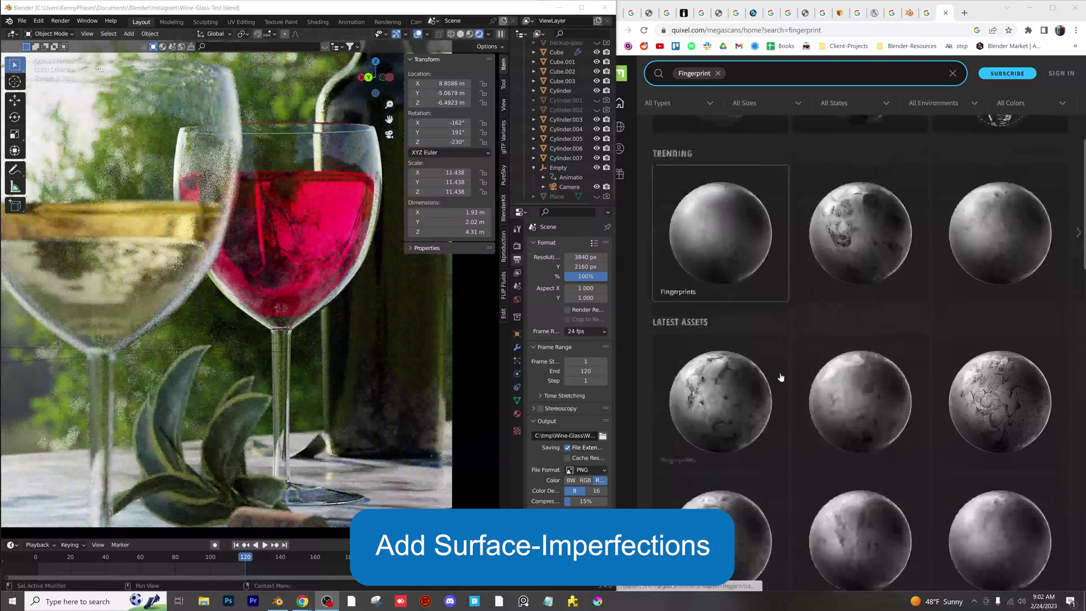
pyautogui.scroll(-5, 648, 392)
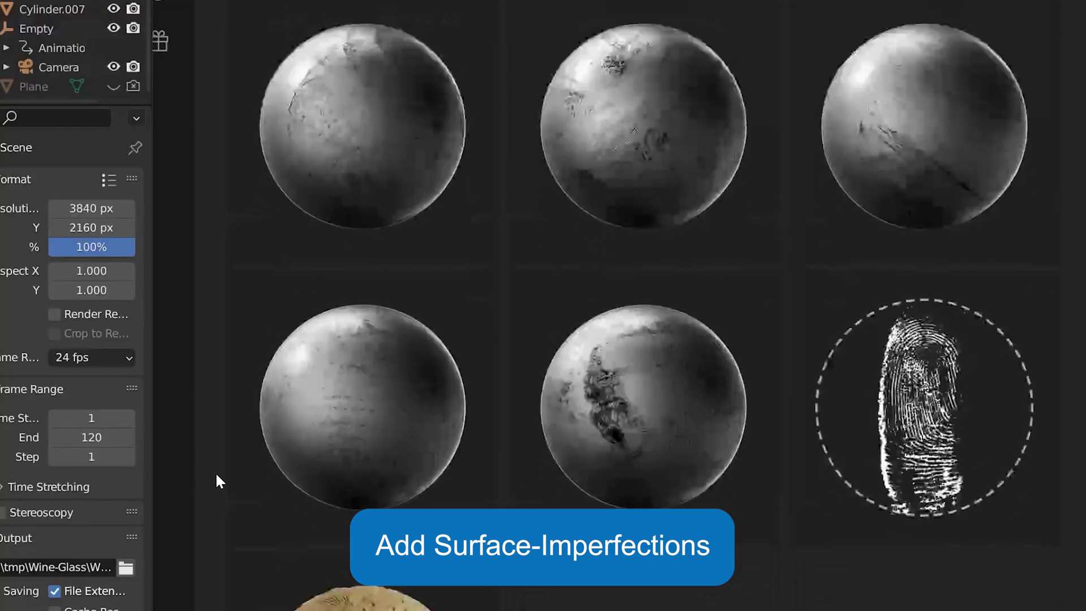
pyautogui.scroll(-1, 778, 369)
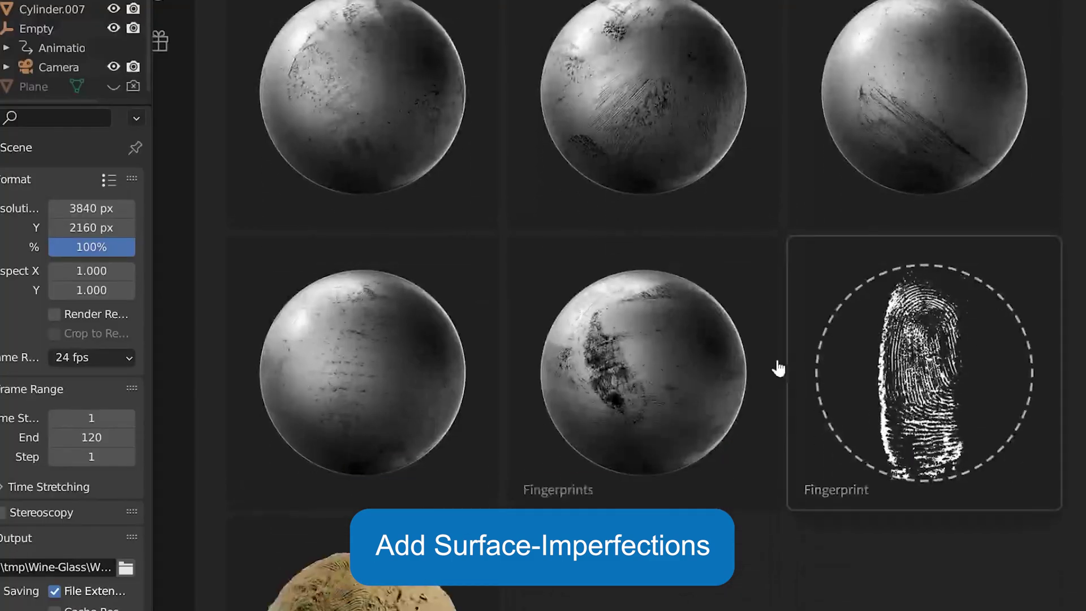
pyautogui.click(927, 438)
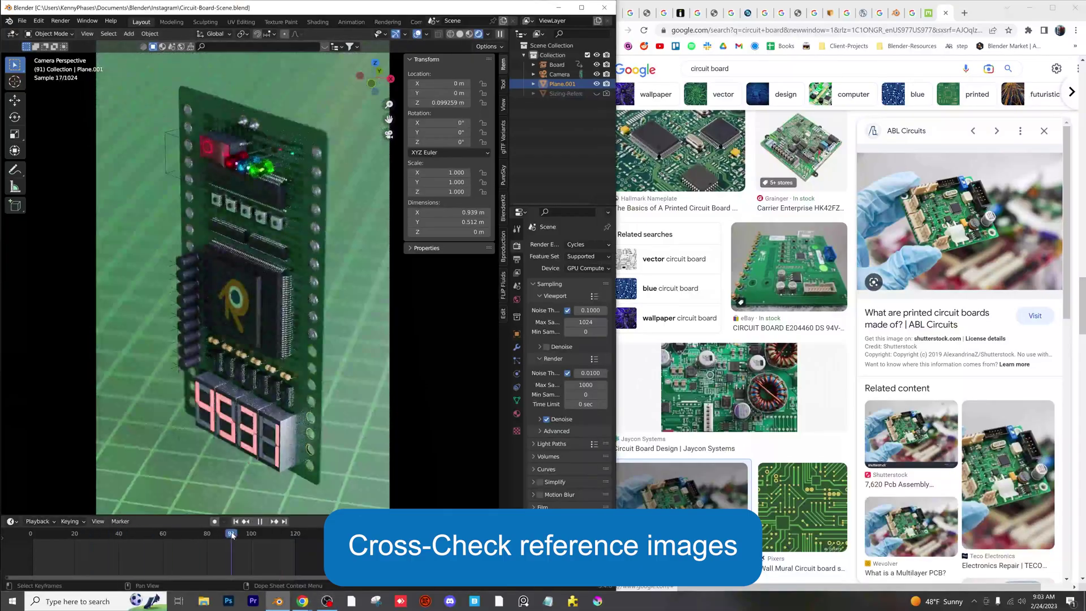
# Step: Browse and open circuit board reference photos, and compare them with the modelled board's chips and components
pyautogui.scroll(-10, 736, 339)
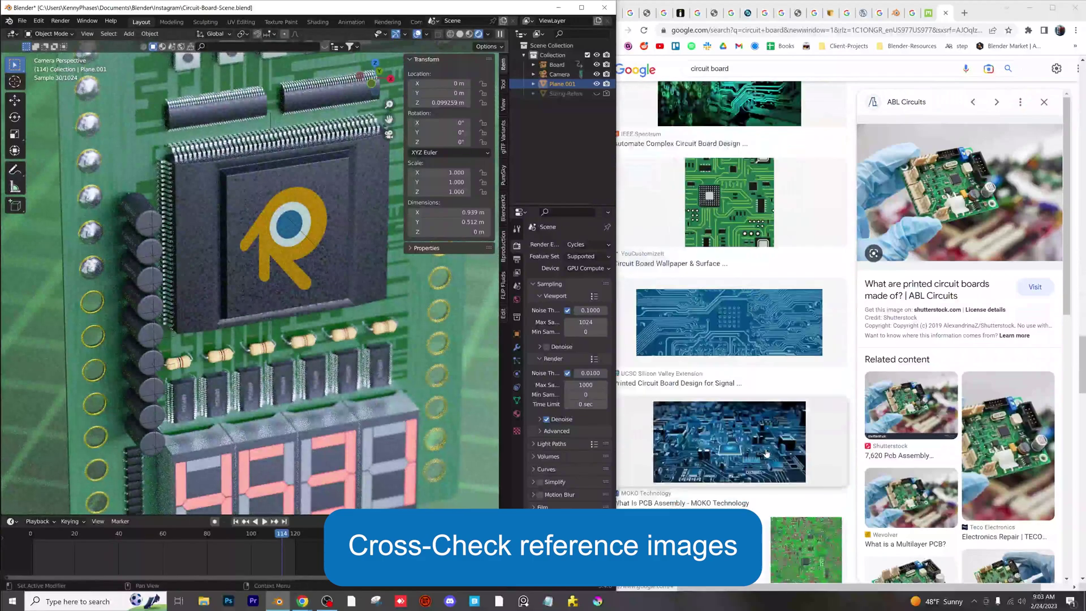
pyautogui.click(768, 421)
pyautogui.click(910, 560)
pyautogui.keyDown('shift'); pyautogui.moveTo(238, 215); pyautogui.dragTo(228, 273, button='middle'); pyautogui.keyUp('shift')
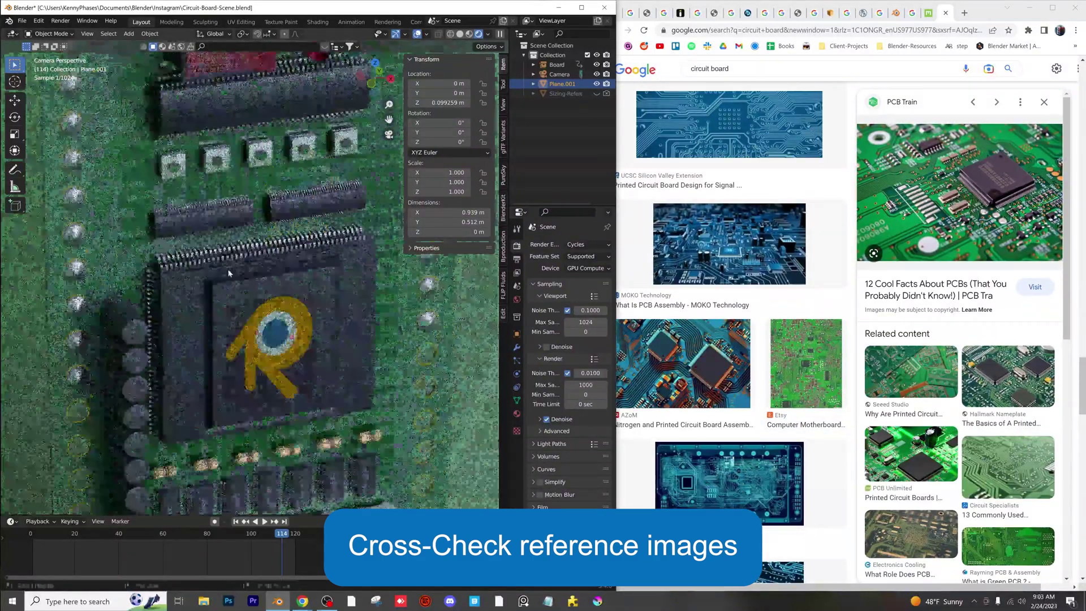
pyautogui.scroll(2, 254, 277)
pyautogui.scroll(-6, 780, 374)
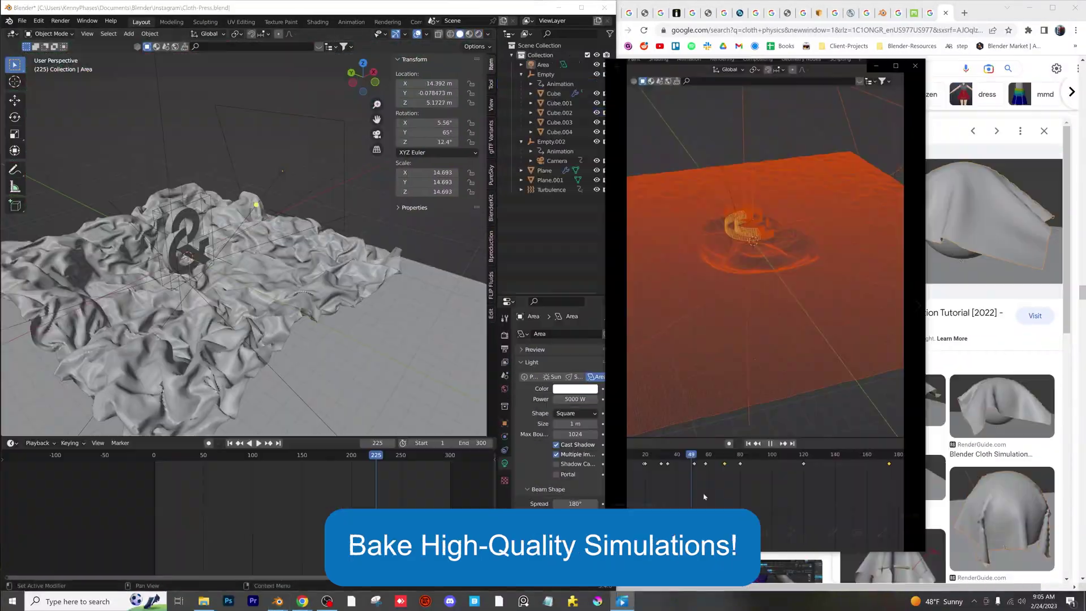
# Step: Scrub the timeline backward through the cloth simulation to view the fabric at an earlier frame
pyautogui.moveTo(285, 454); pyautogui.dragTo(190, 452)
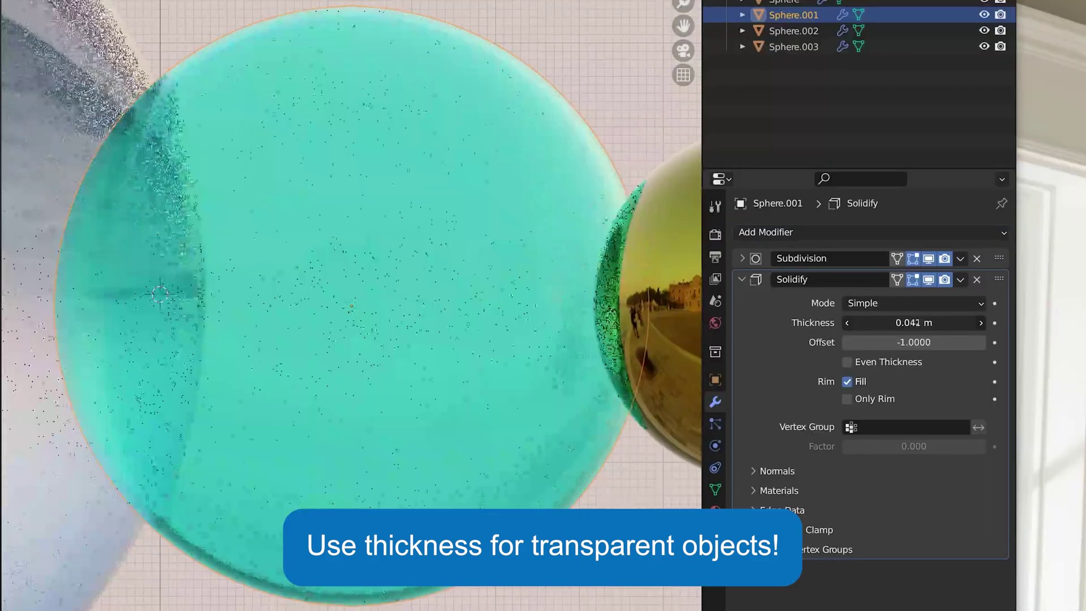
# Step: Raise the teal glass sphere's Solidify thickness to 0.13 m, and reduce it again to compare the transparency
pyautogui.moveTo(554, 299); pyautogui.dragTo(568, 299)
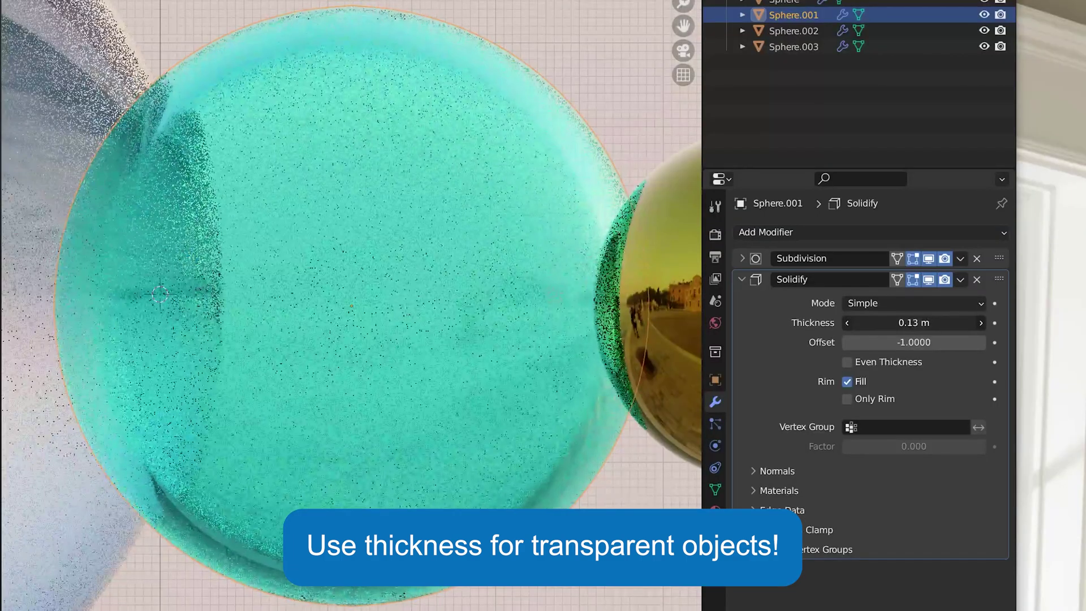
pyautogui.moveTo(913, 323); pyautogui.dragTo(883, 322)
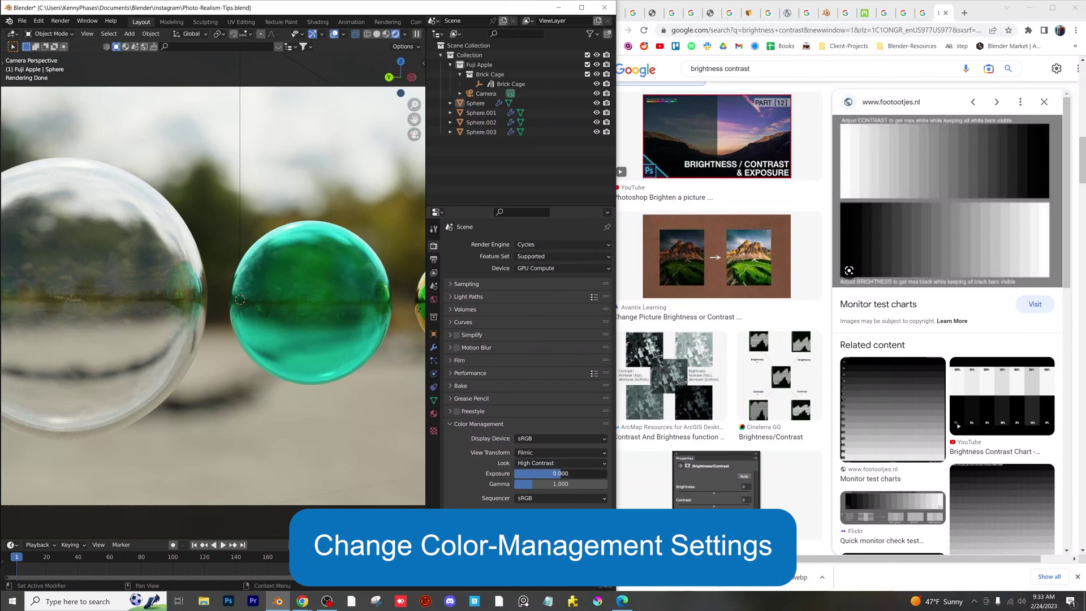
# Step: Set the color management look to Medium Contrast with exposure 0.904 and gamma 0.774
pyautogui.moveTo(560, 474); pyautogui.dragTo(532, 487)
pyautogui.click(540, 515)
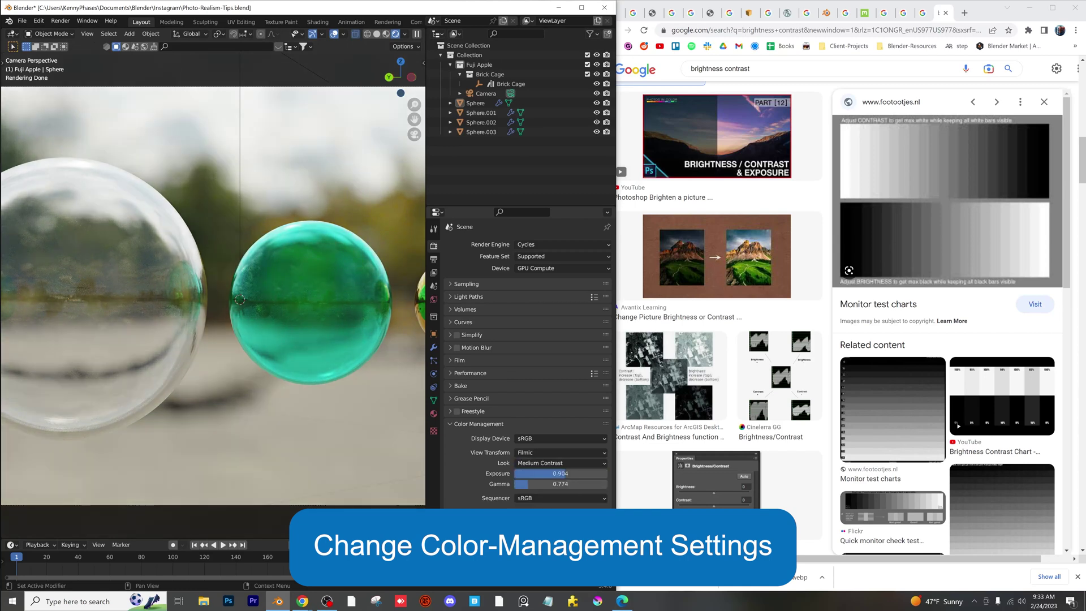